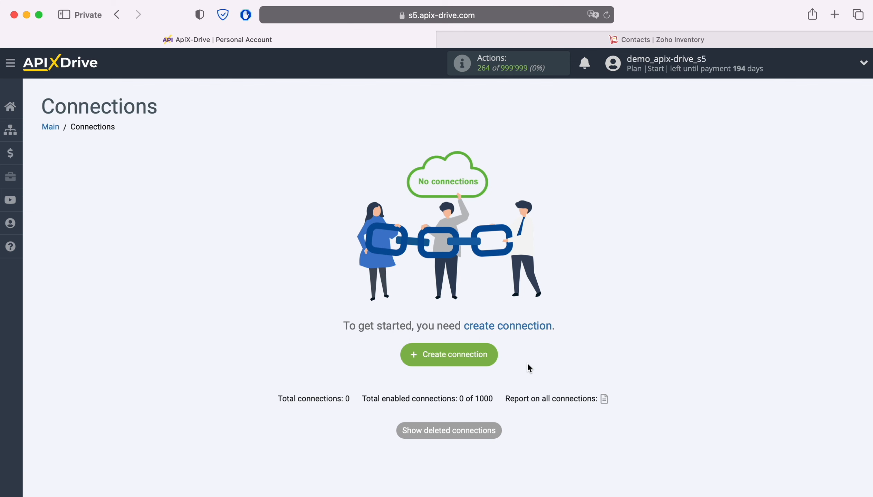
- Create a new connection and select TikTok as the data source system
left_click(486, 354)
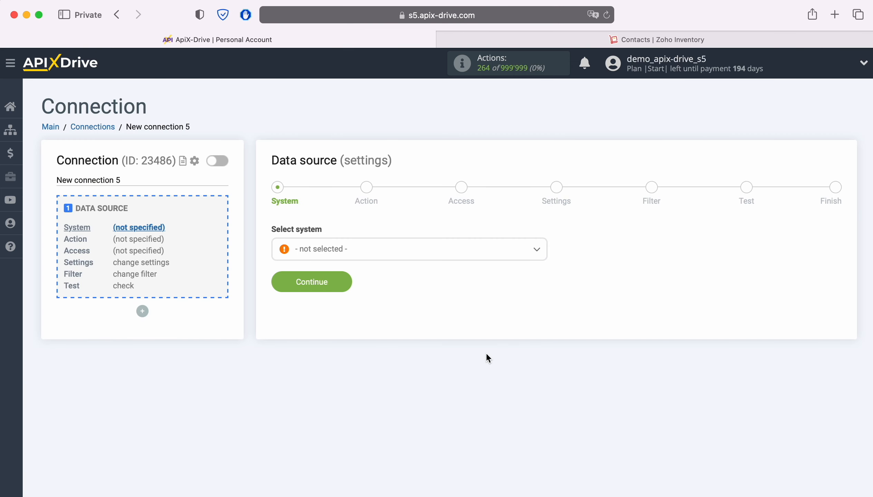
left_click(383, 250)
scroll(450, 360, "down", 5)
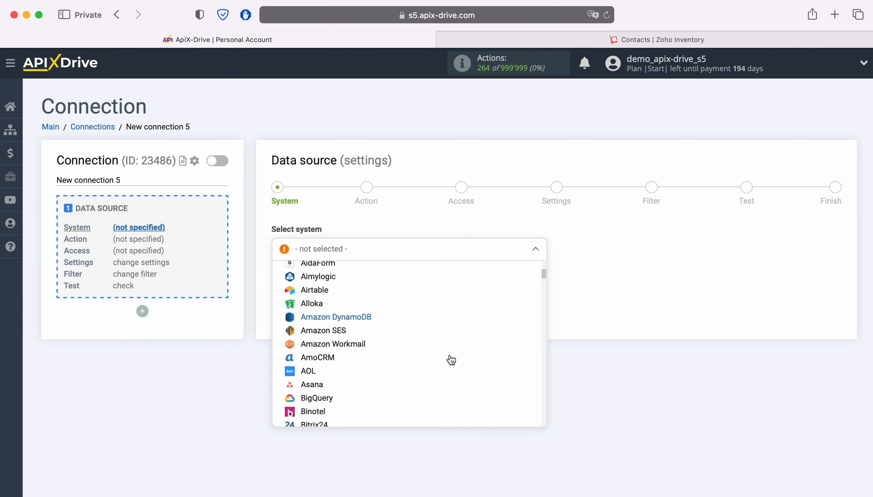
scroll(469, 351, "down", 15)
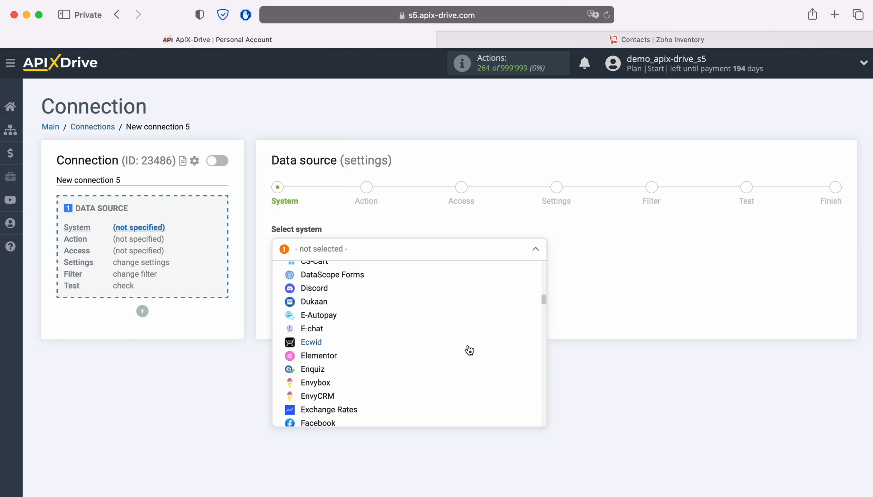
scroll(469, 351, "down", 15)
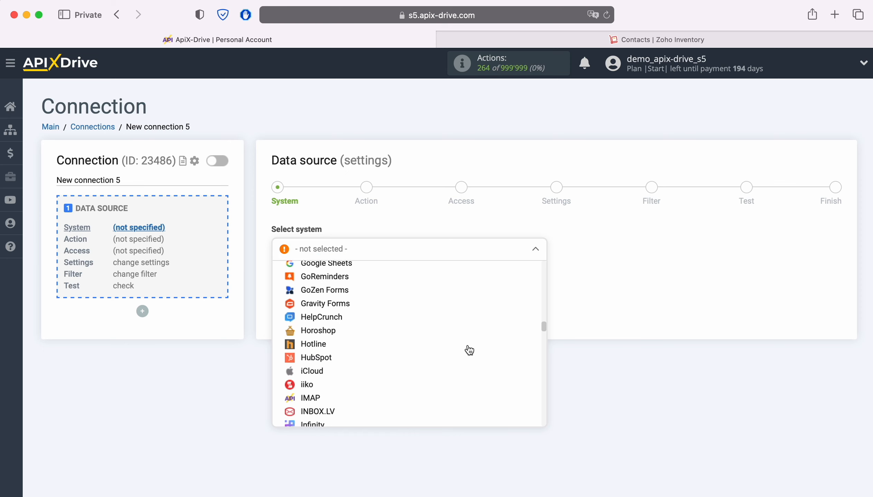
scroll(469, 351, "down", 15)
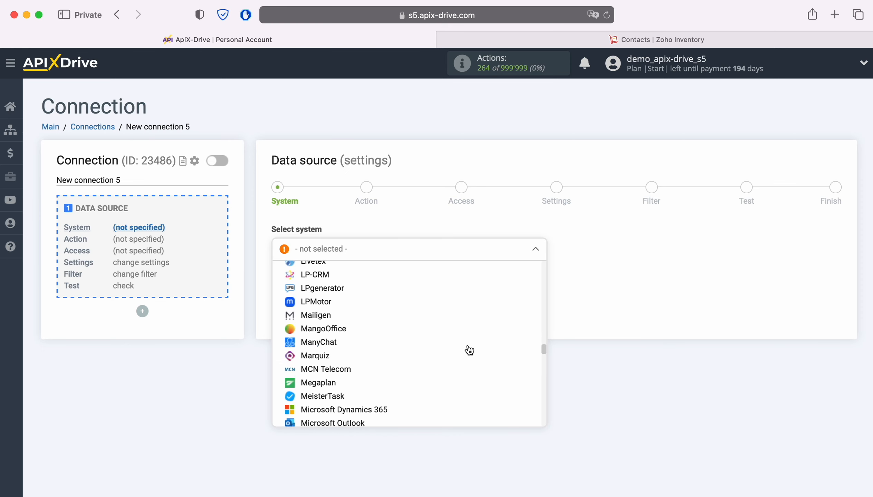
scroll(470, 350, "down", 15)
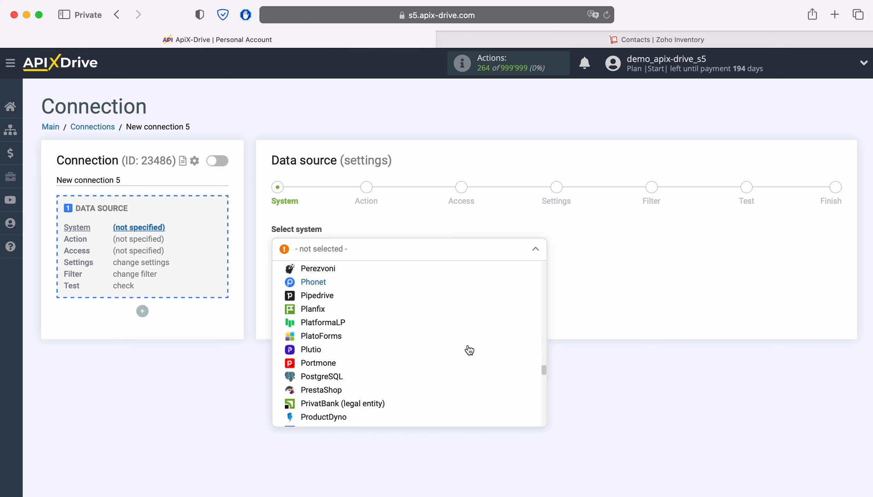
scroll(469, 351, "down", 15)
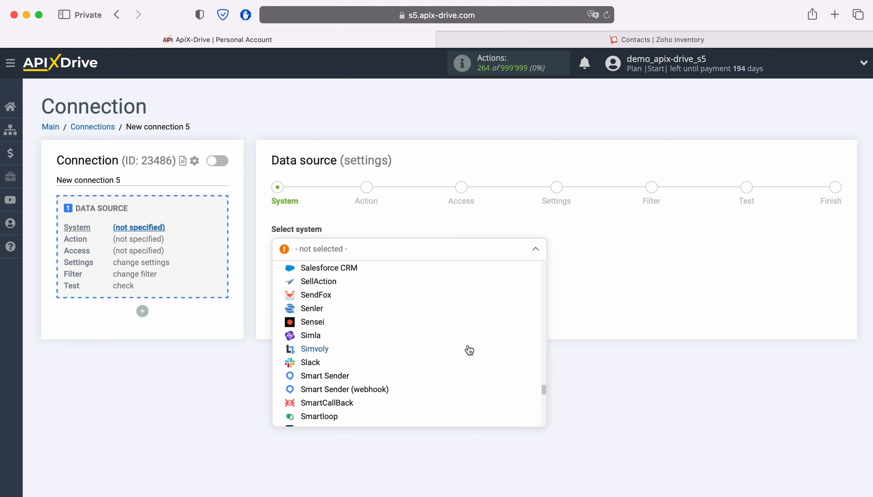
scroll(469, 350, "down", 10)
left_click(320, 349)
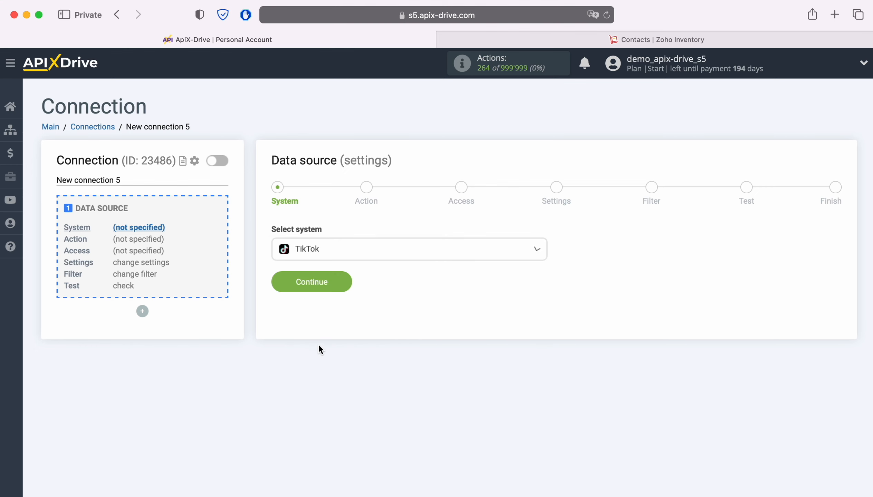
left_click(343, 281)
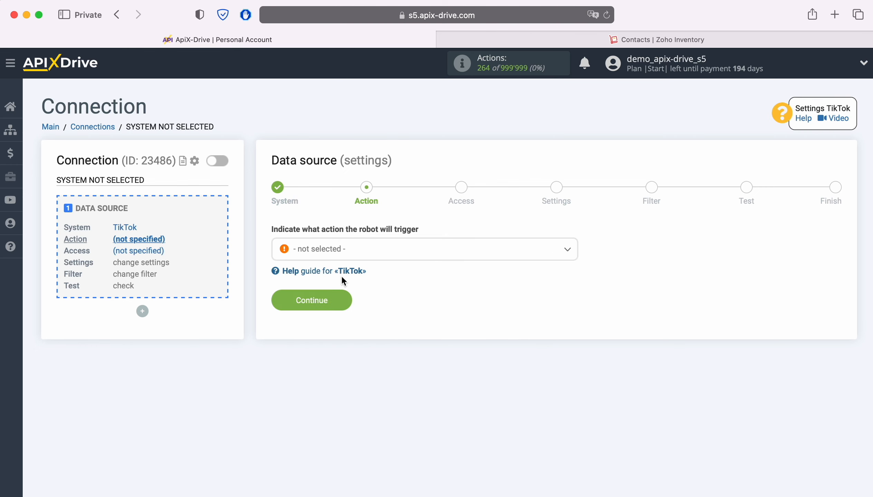
- Choose the Get LEADS (new) action and start connecting a TikTok account
left_click(400, 258)
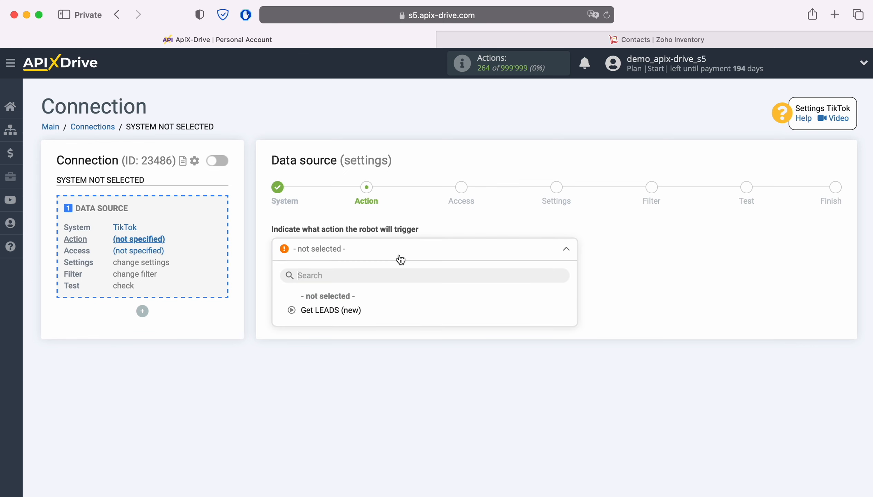
left_click(352, 310)
left_click(348, 301)
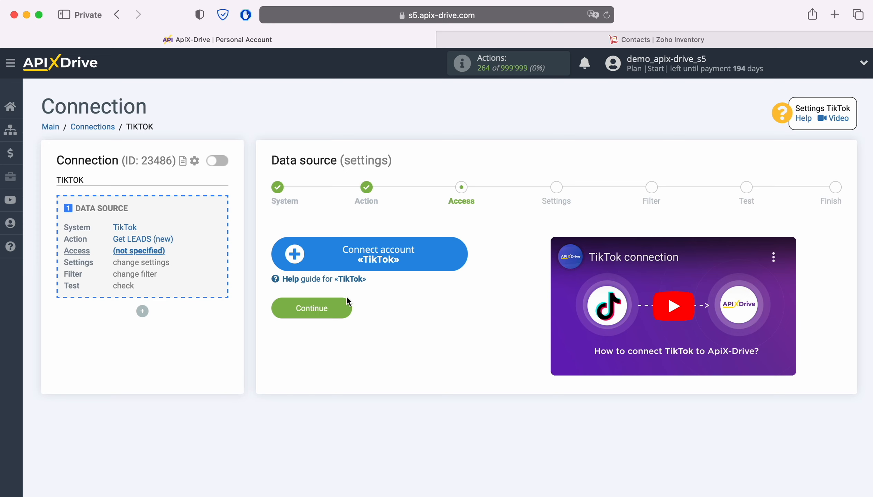
left_click(460, 252)
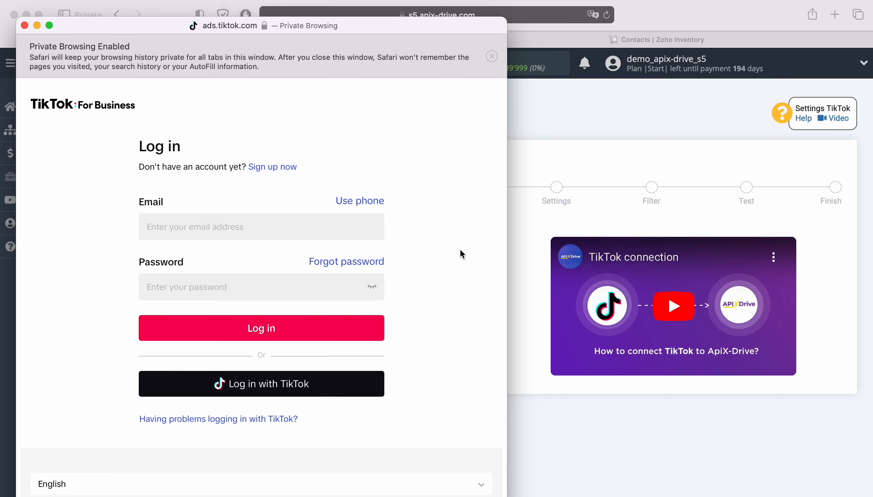
- Log in to TikTok For Business with the account e-mail and password
left_click(277, 226)
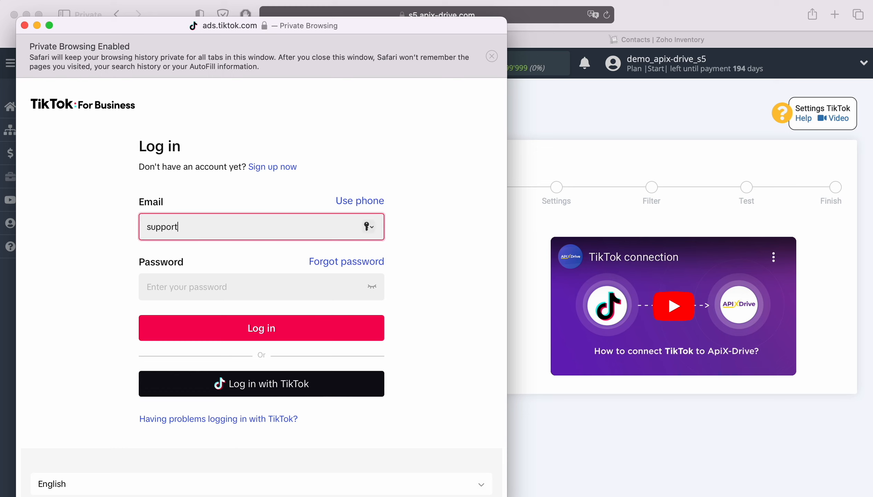
key("Tab")
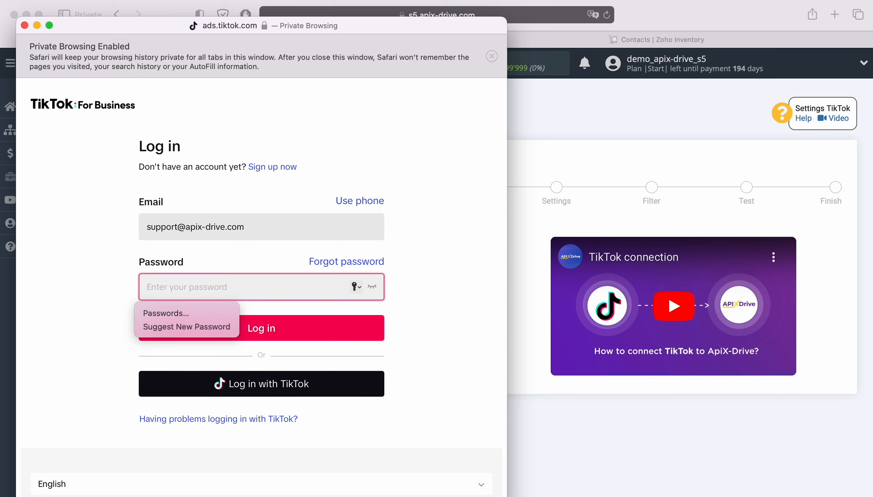
type("••••••••••••")
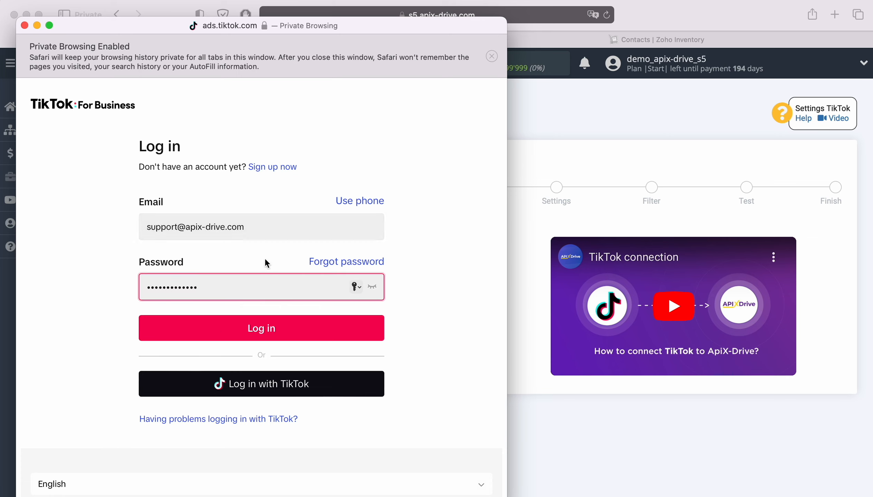
left_click(333, 329)
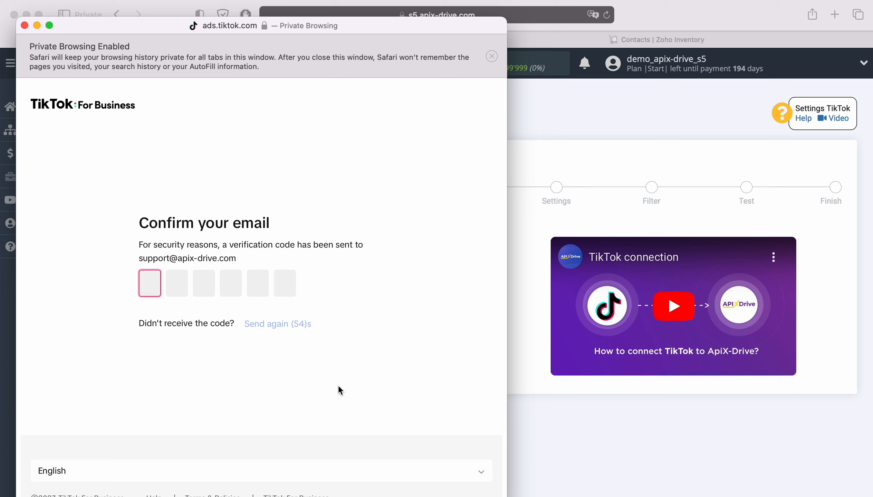
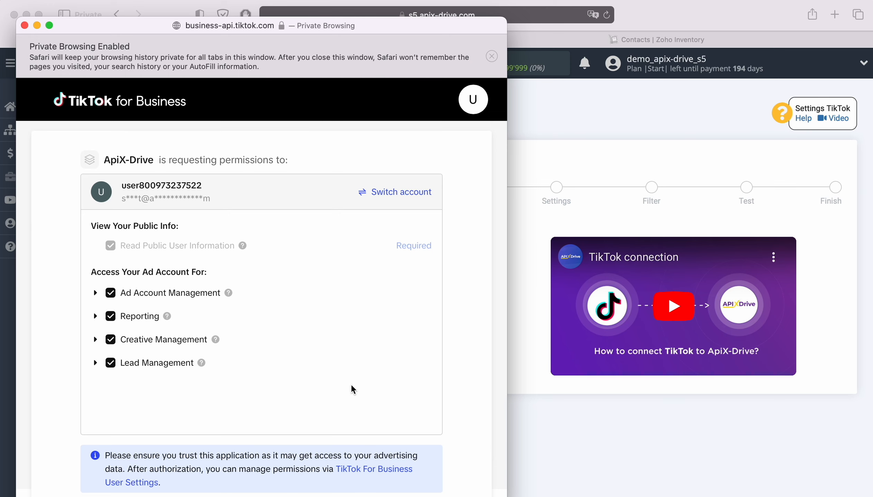
- Enter the emailed verification code and confirm ApiX-Drive's access permissions
scroll(350, 389, "down", 2)
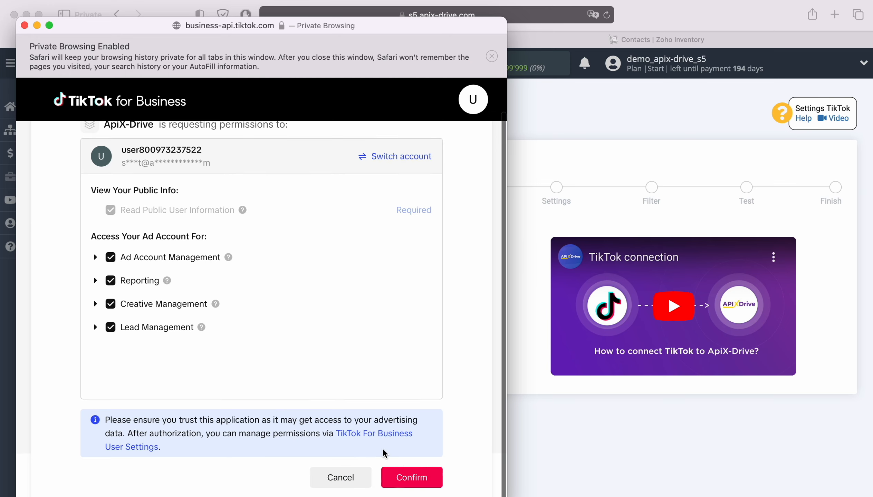
left_click(408, 473)
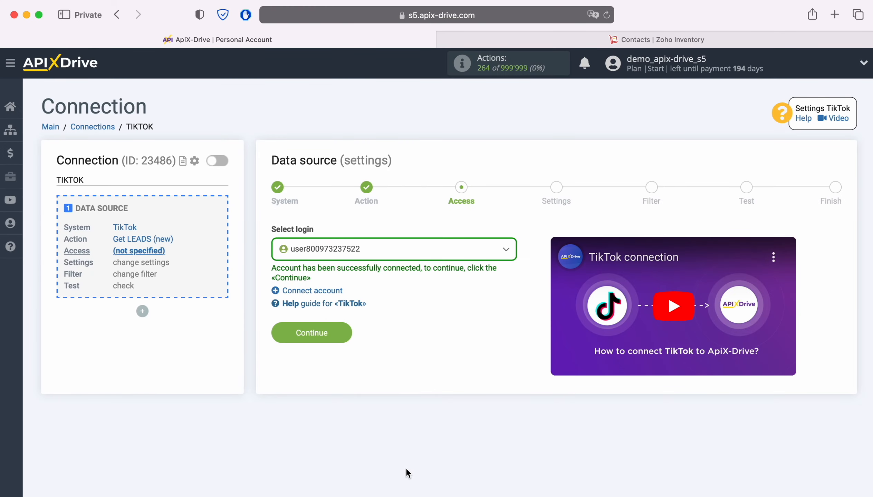
- Select the newly connected TikTok login for the source
left_click(406, 252)
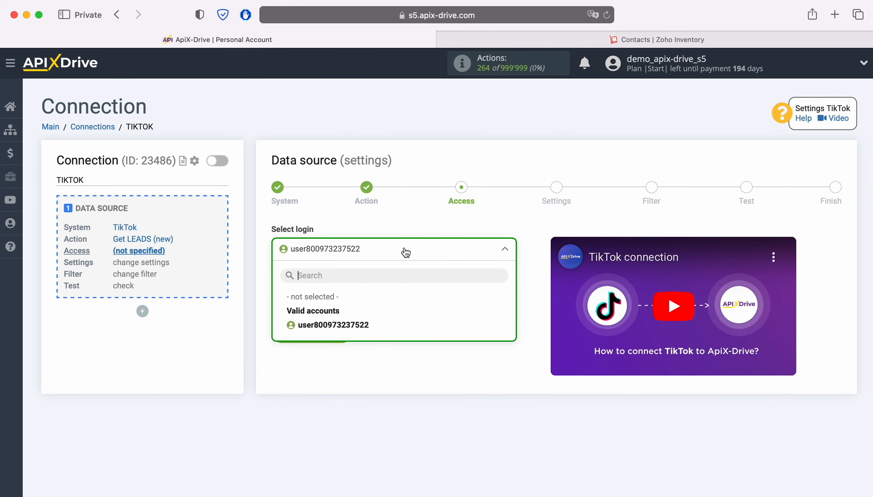
left_click(369, 326)
left_click(346, 333)
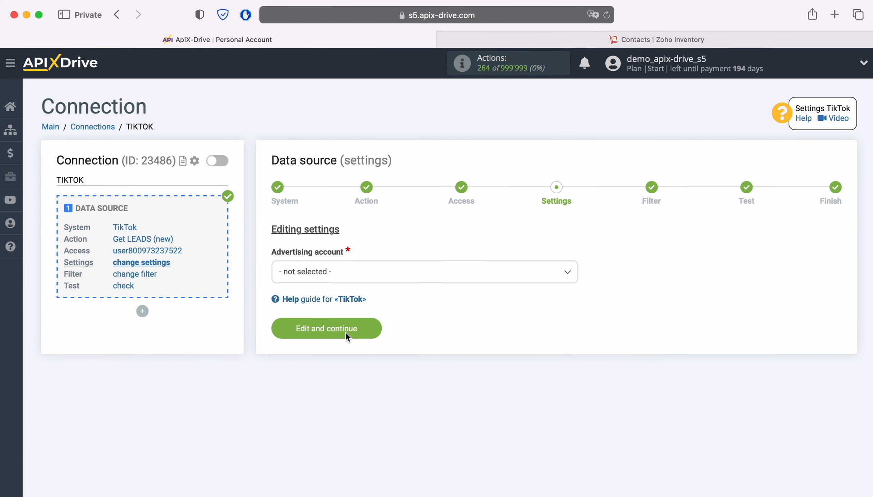
- Set advertising account to Tik-Tok Page and page to Tik-Tok Leads, then save
left_click(376, 278)
left_click(318, 340)
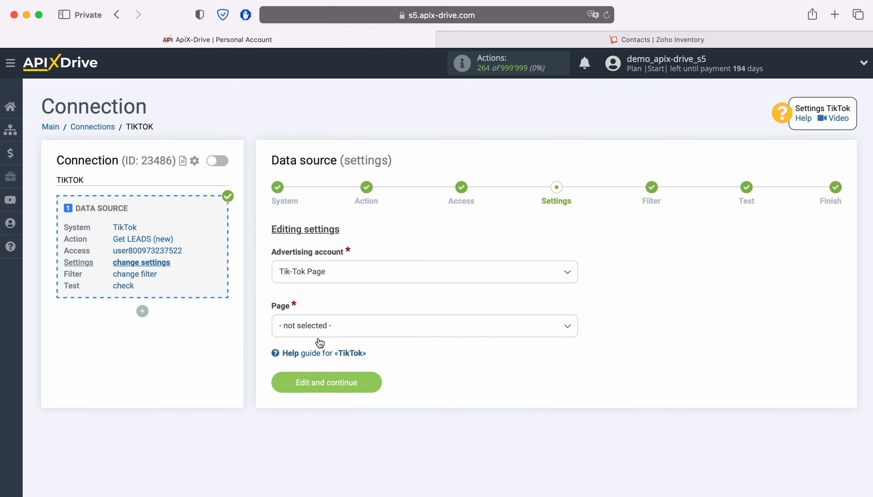
left_click(343, 333)
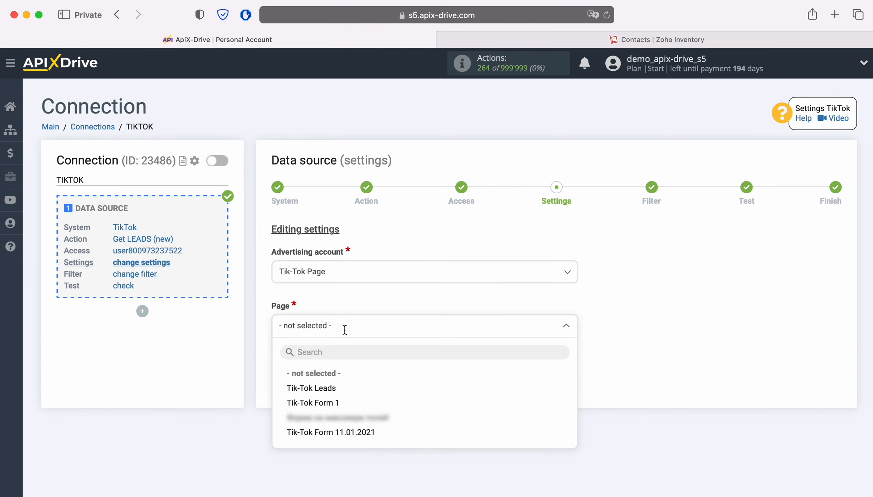
left_click(332, 388)
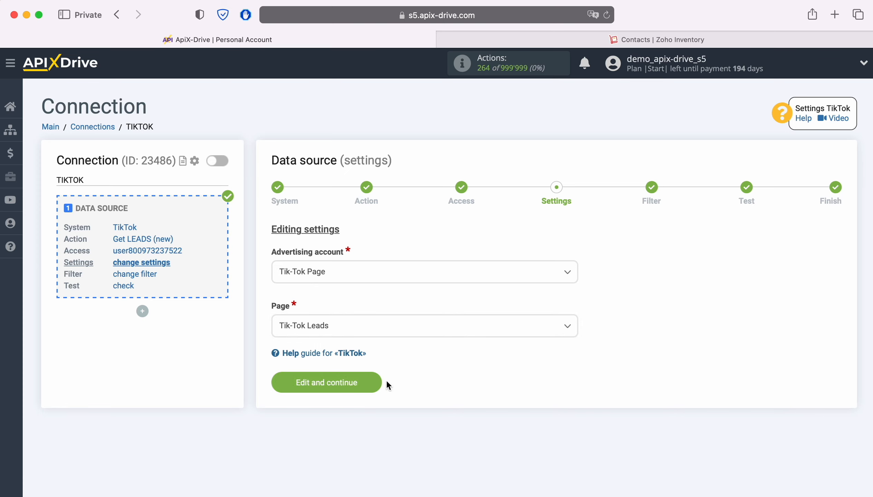
left_click(375, 380)
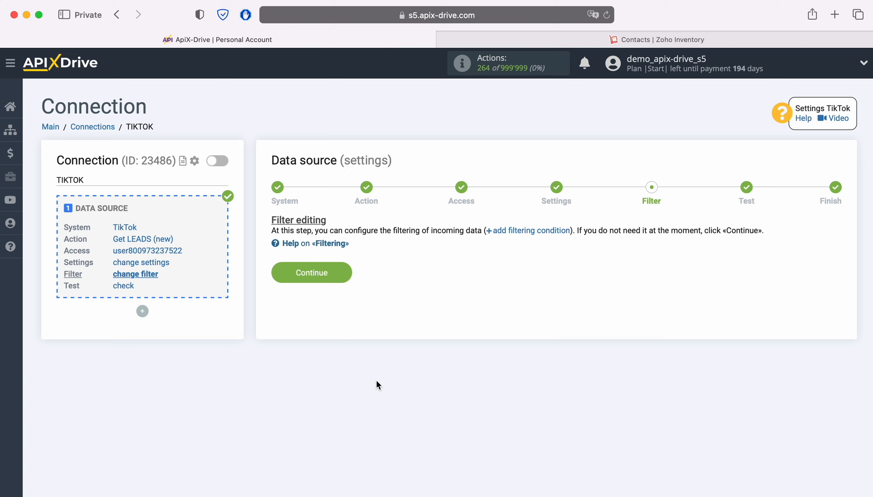
- Skip the filter, load a sample Tik-Tok Leads record, and finish the source setup
left_click(343, 273)
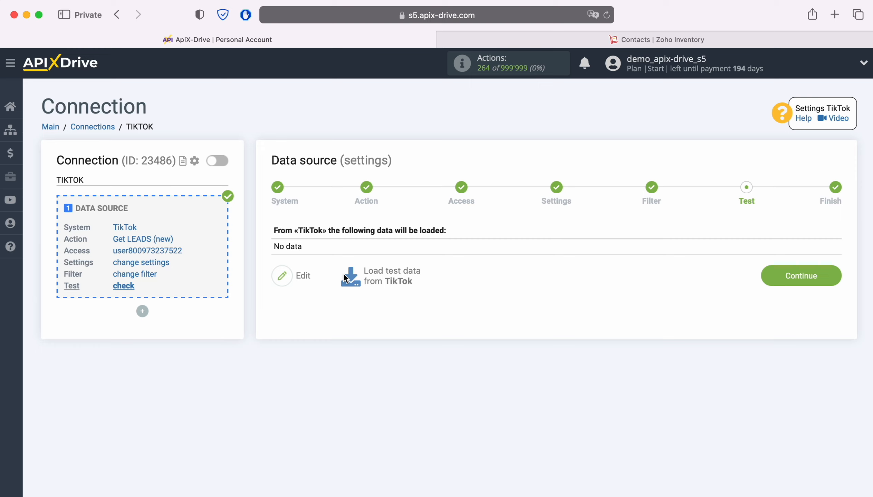
left_click(391, 271)
scroll(795, 330, "down", 5)
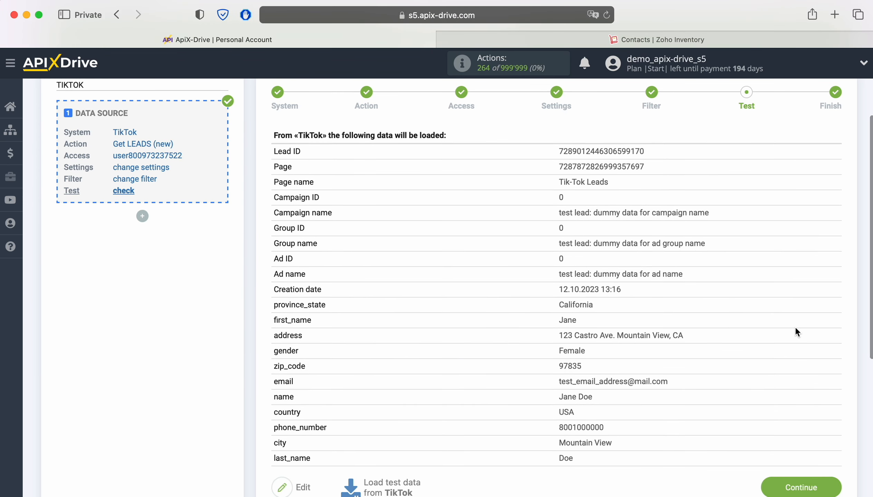
left_click(833, 488)
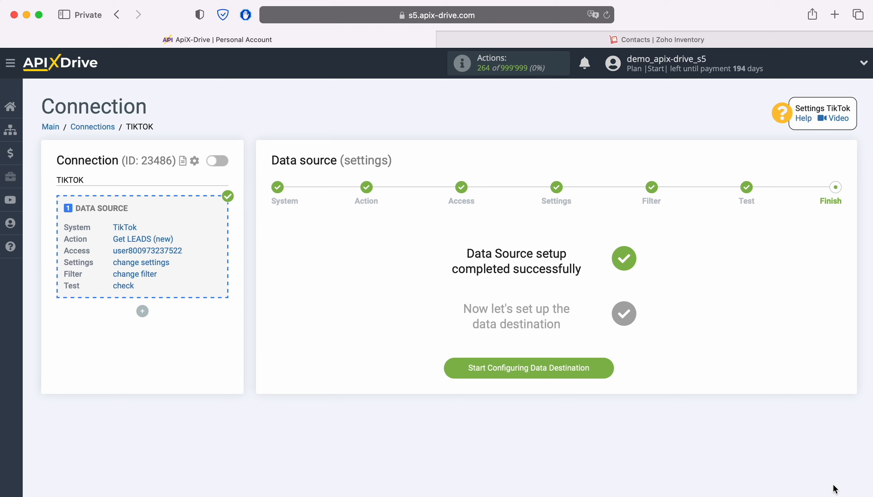
- Start the data destination and select Zoho Inventory as the system
left_click(610, 371)
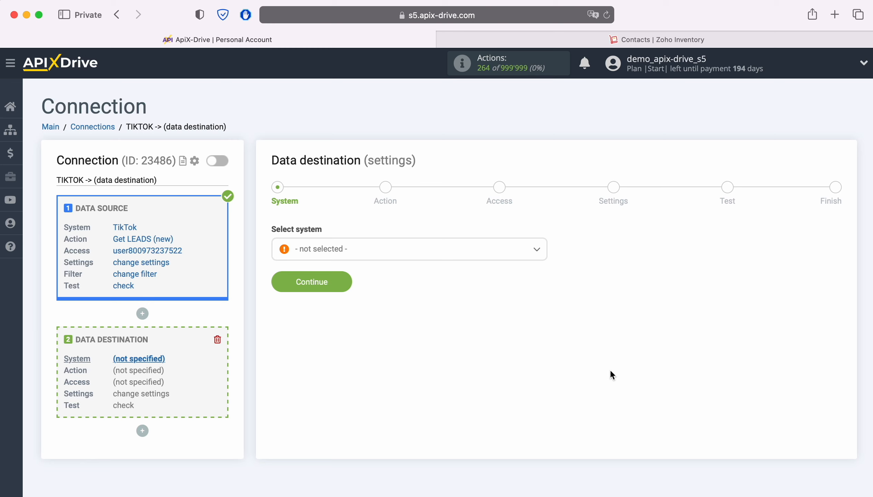
left_click(410, 256)
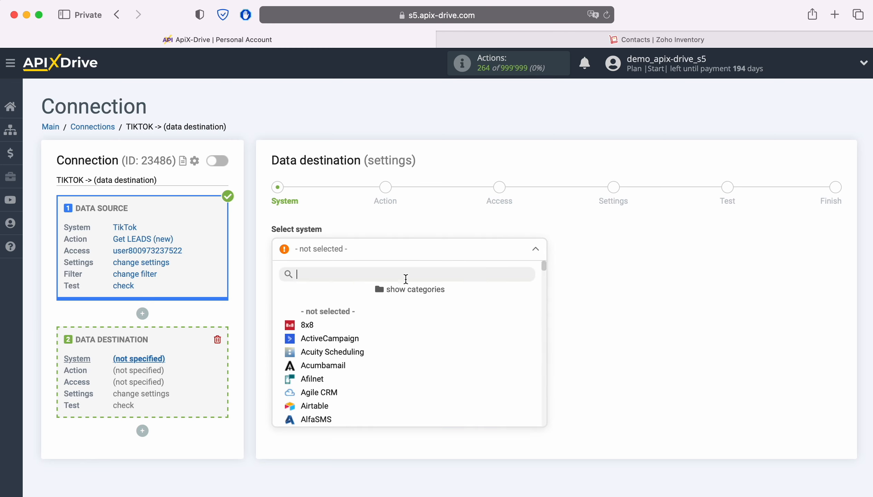
scroll(459, 357, "down", 10)
scroll(460, 357, "down", 15)
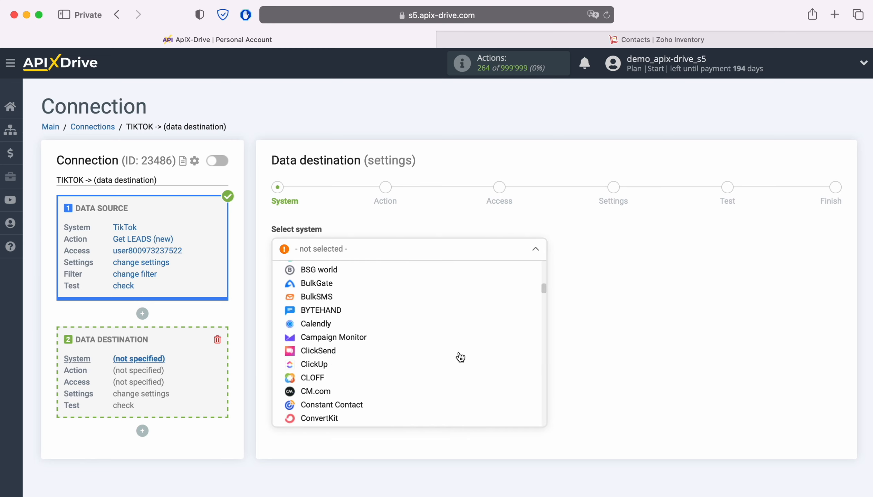
scroll(460, 357, "down", 15)
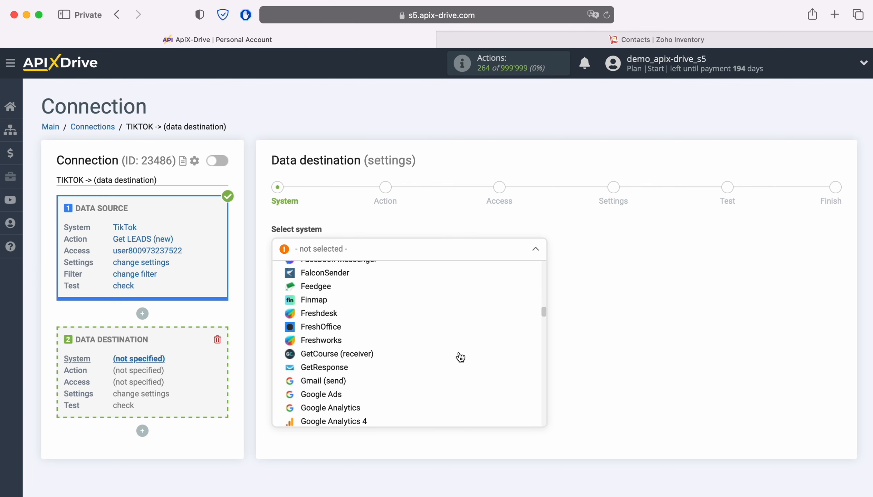
scroll(460, 357, "down", 15)
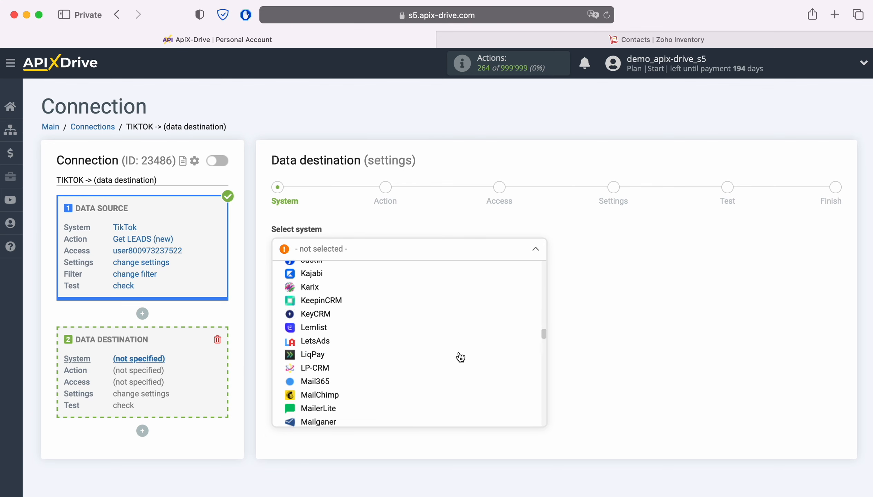
scroll(460, 357, "down", 15)
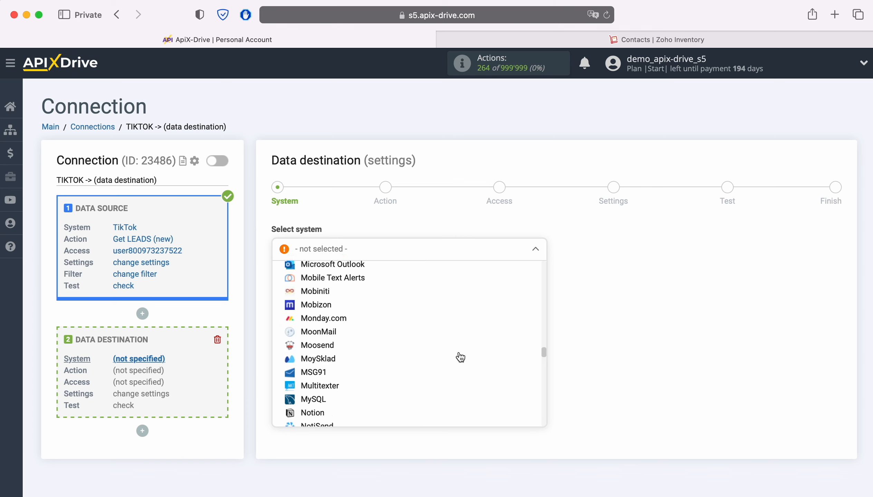
scroll(460, 357, "down", 15)
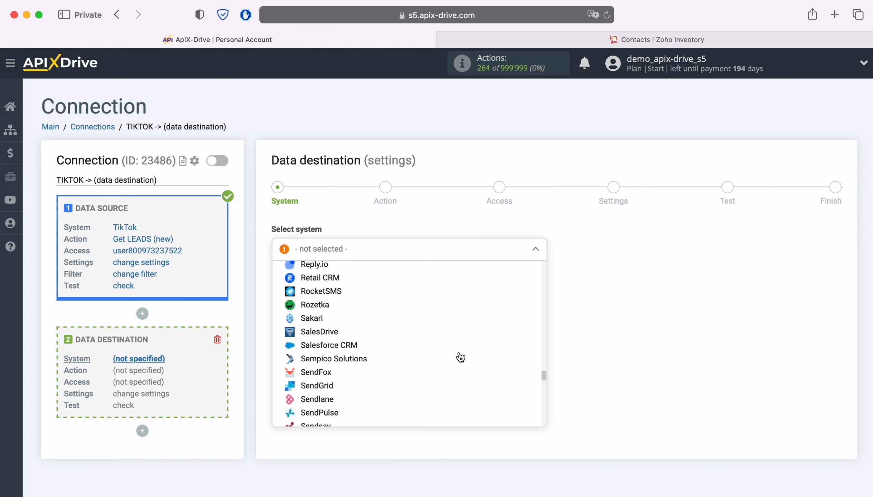
scroll(460, 357, "down", 15)
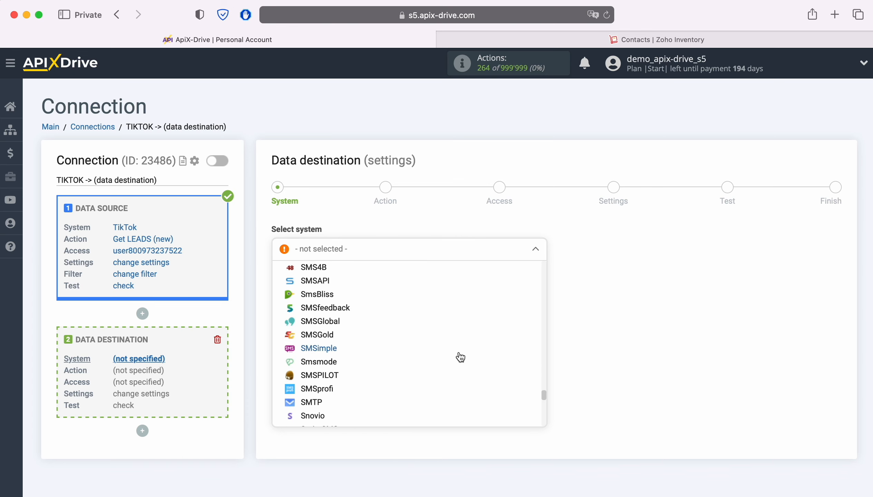
scroll(460, 357, "down", 15)
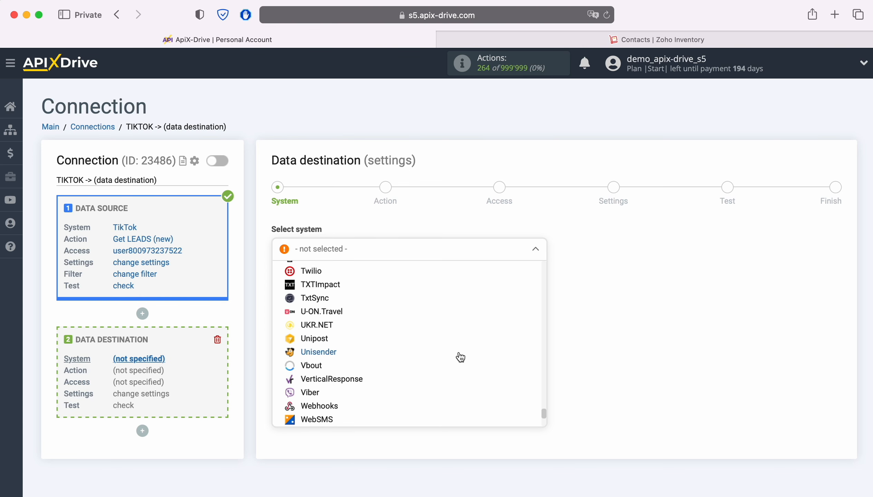
left_click(344, 385)
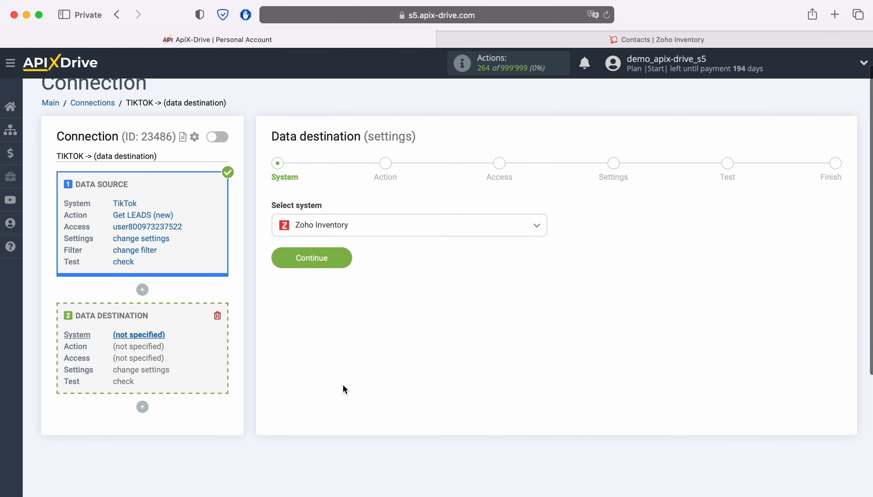
left_click(342, 260)
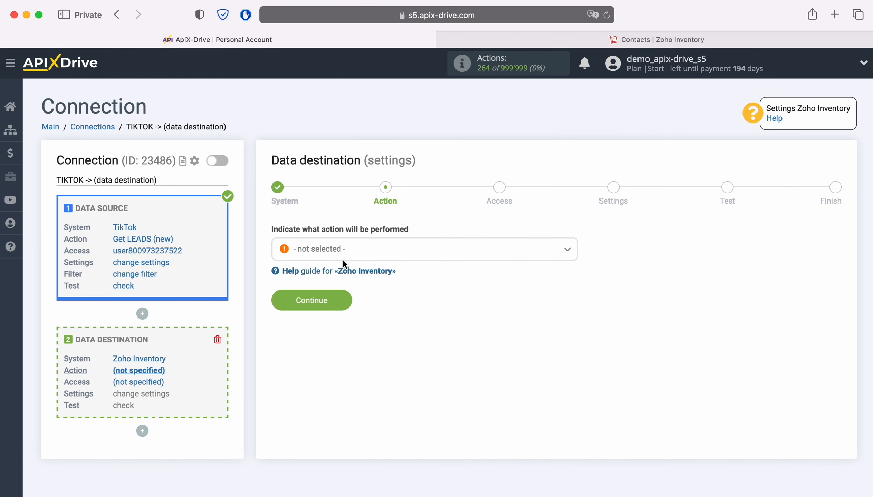
- Choose the Create CONTACT action and start connecting a Zoho Inventory account
left_click(369, 257)
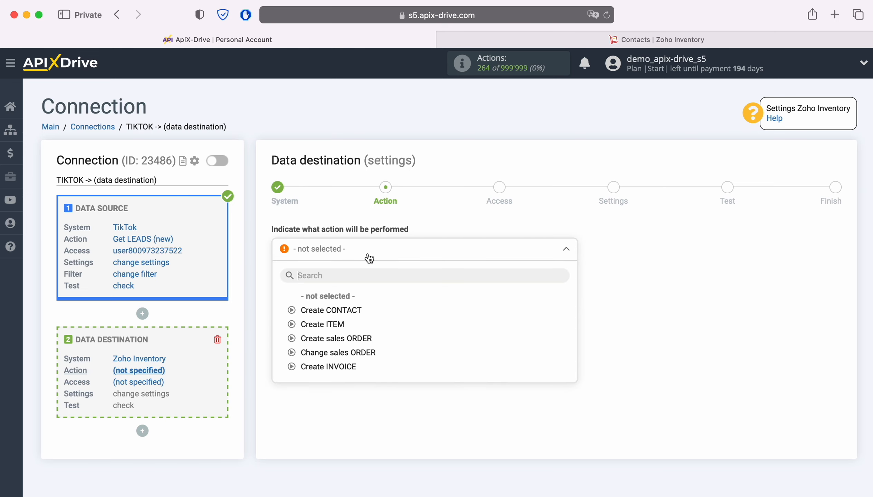
left_click(351, 310)
left_click(349, 306)
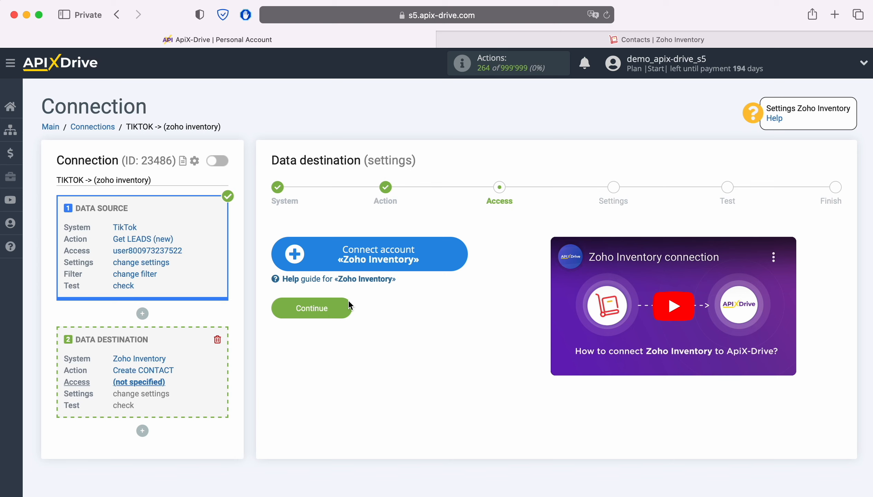
left_click(459, 256)
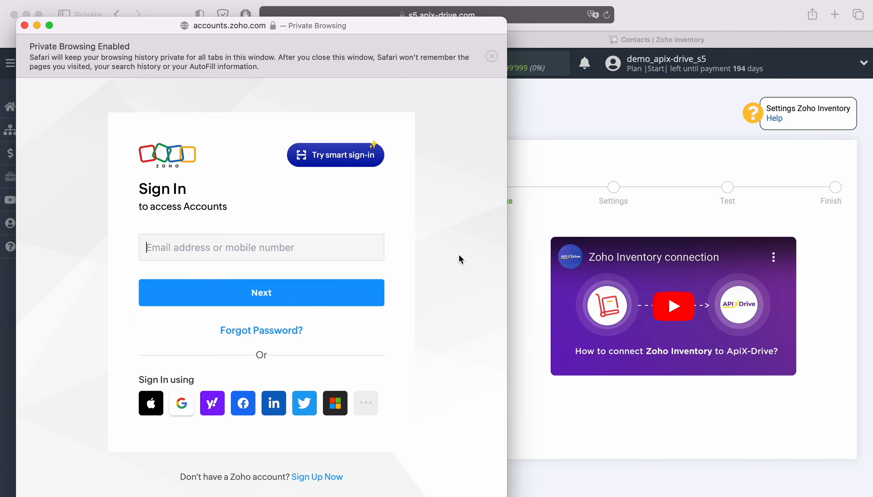
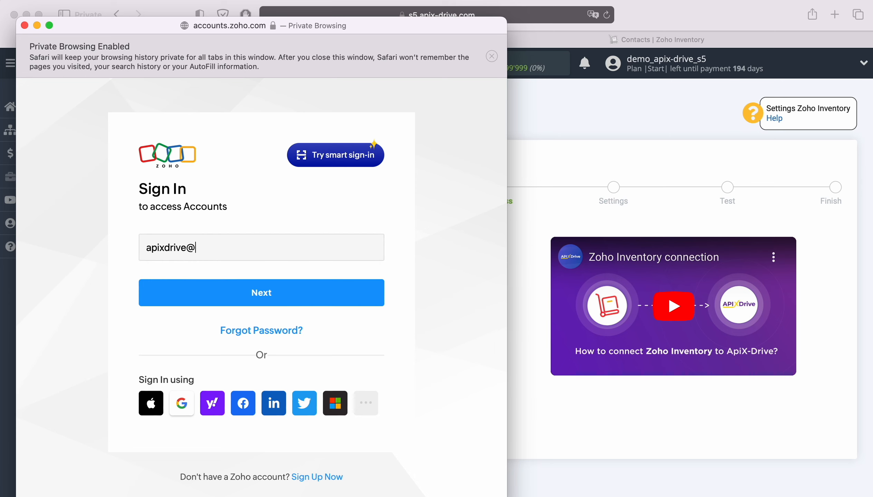
- Sign in to Zoho Accounts with the account e-mail and saved password, and accept ApiX Drive's access
key("Return")
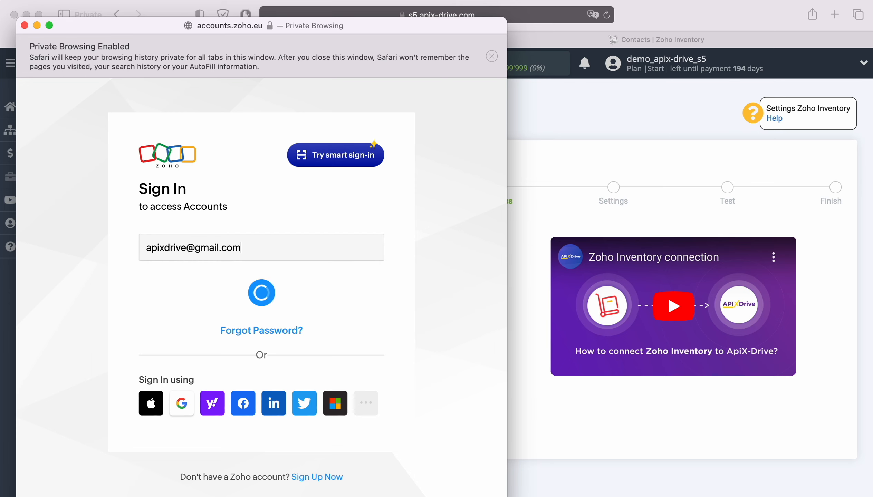
left_click(208, 317)
left_click(288, 357)
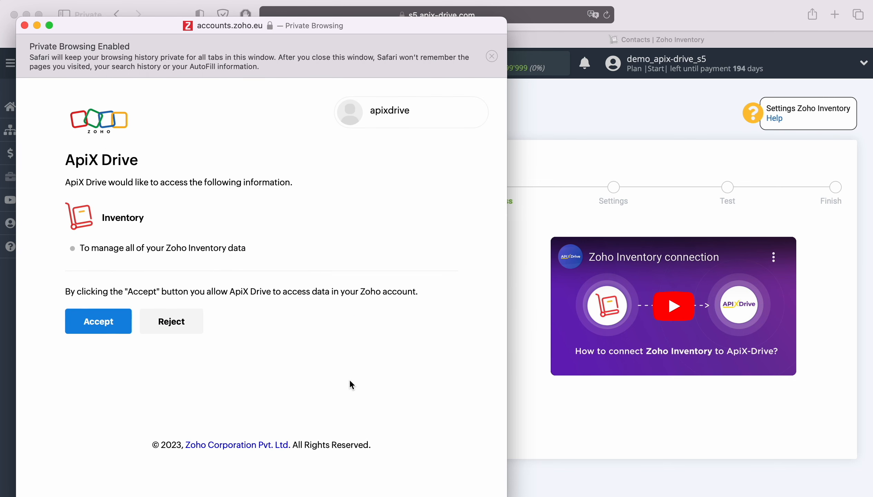
left_click(111, 323)
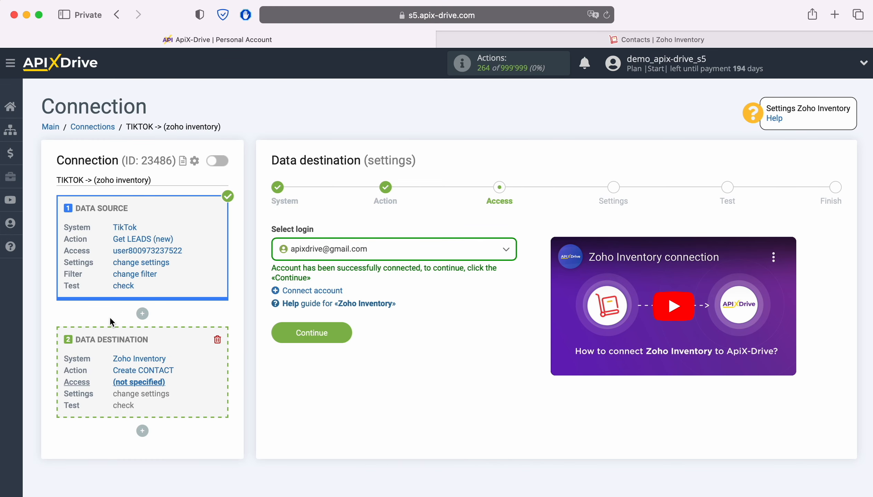
- Select the newly connected Zoho login and continue to field settings
left_click(416, 256)
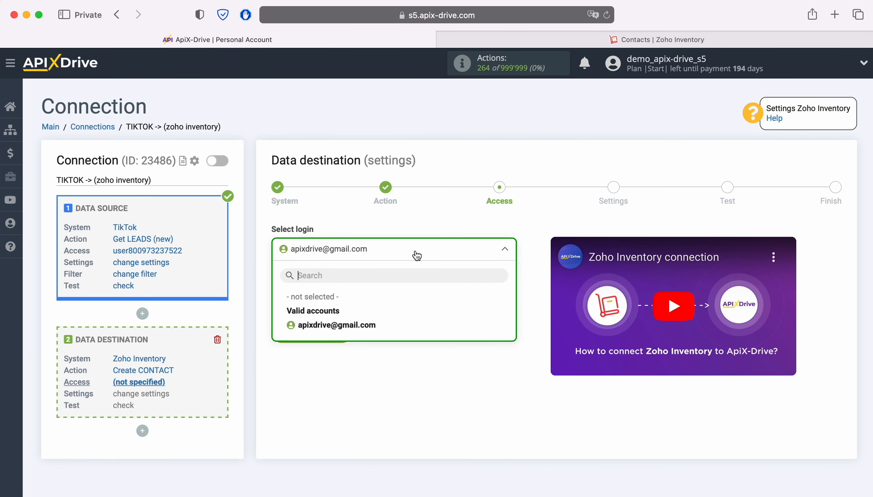
left_click(373, 324)
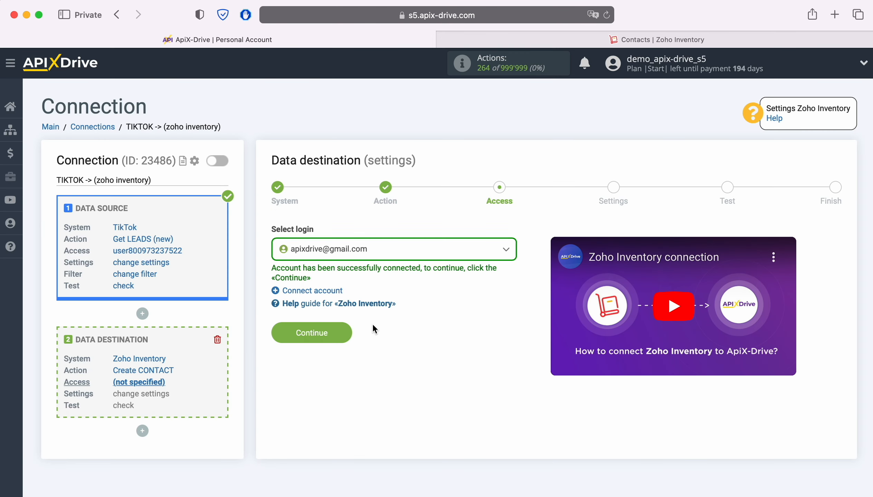
left_click(349, 332)
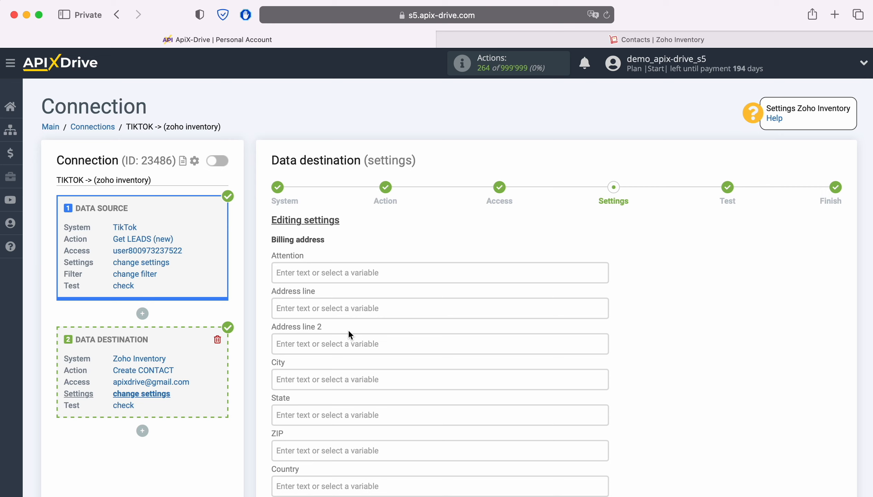
- Fill Contact name with the TikTok first_name and last_name variables
scroll(638, 314, "down", 5)
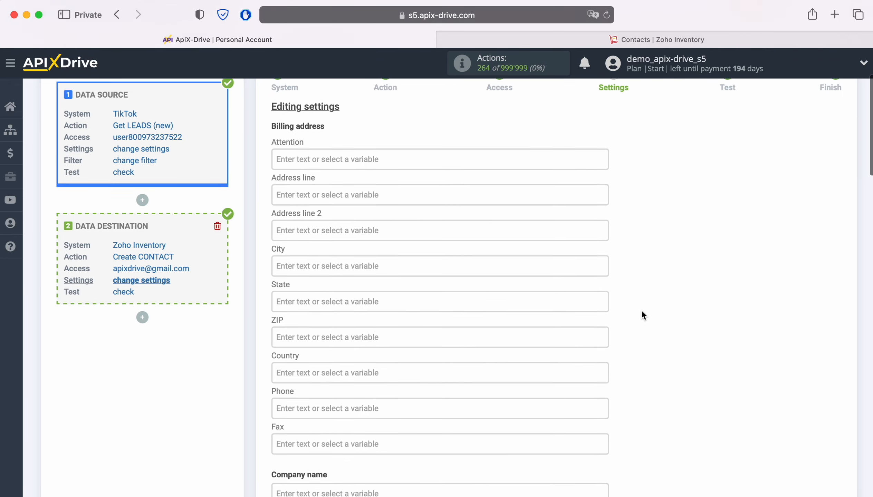
scroll(644, 312, "down", 5)
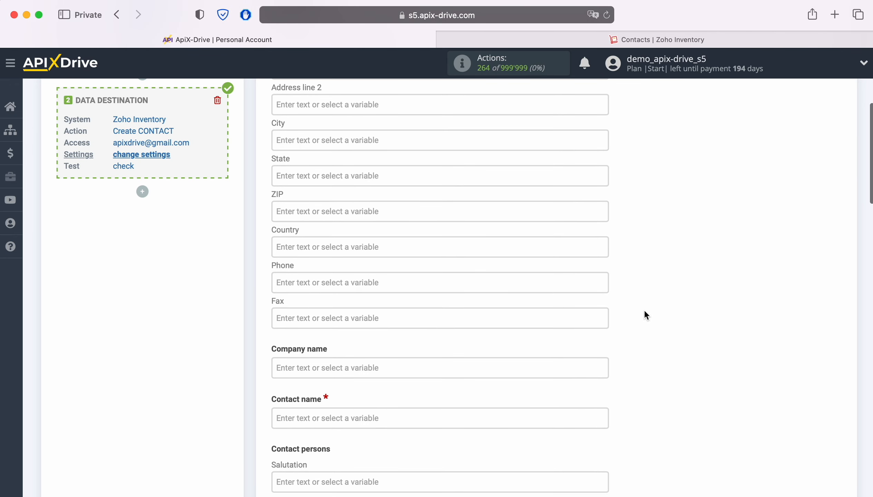
scroll(644, 312, "down", 3)
left_click(460, 300)
scroll(459, 302, "down", 5)
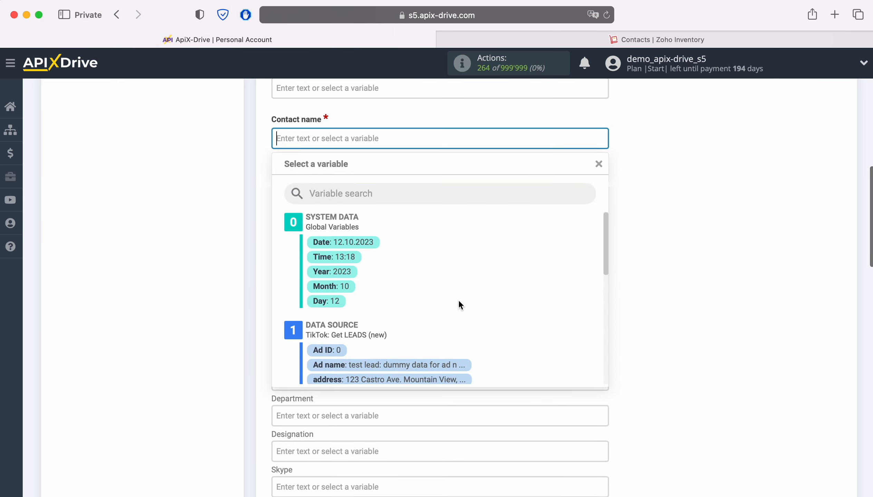
scroll(549, 318, "down", 5)
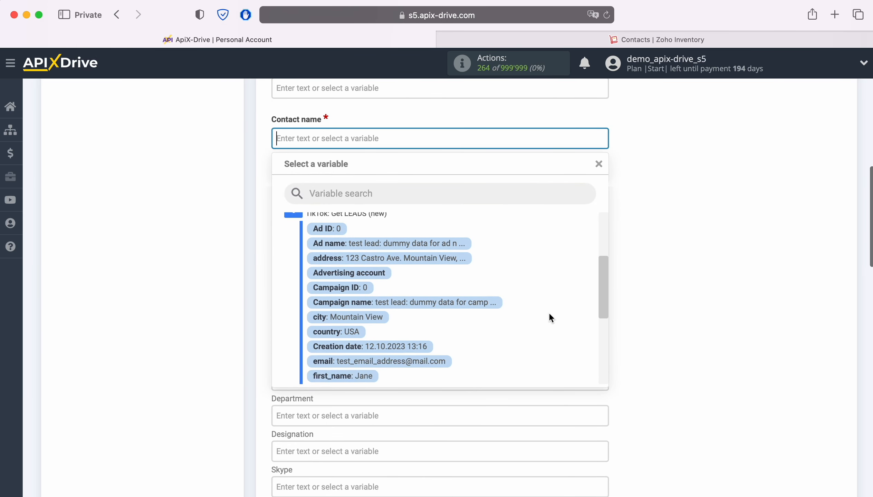
left_click(369, 347)
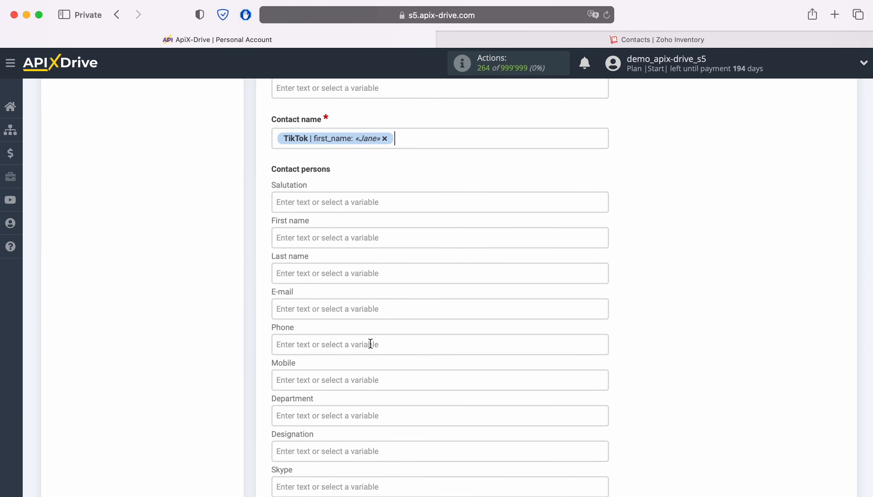
left_click(451, 138)
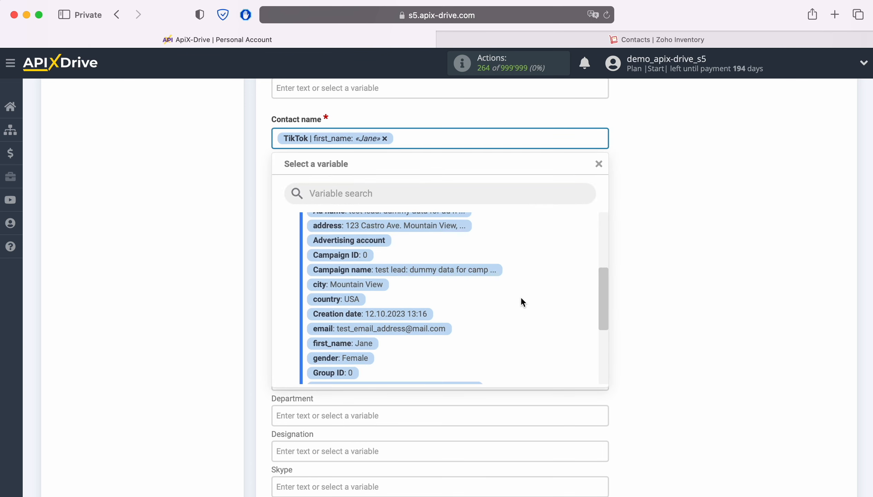
scroll(521, 297, "down", 3)
scroll(520, 302, "down", 1)
left_click(366, 342)
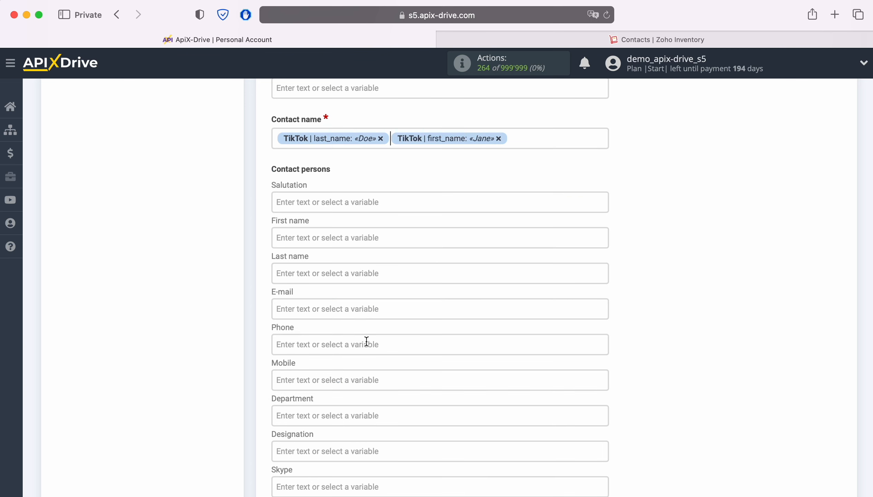
scroll(551, 288, "down", 3)
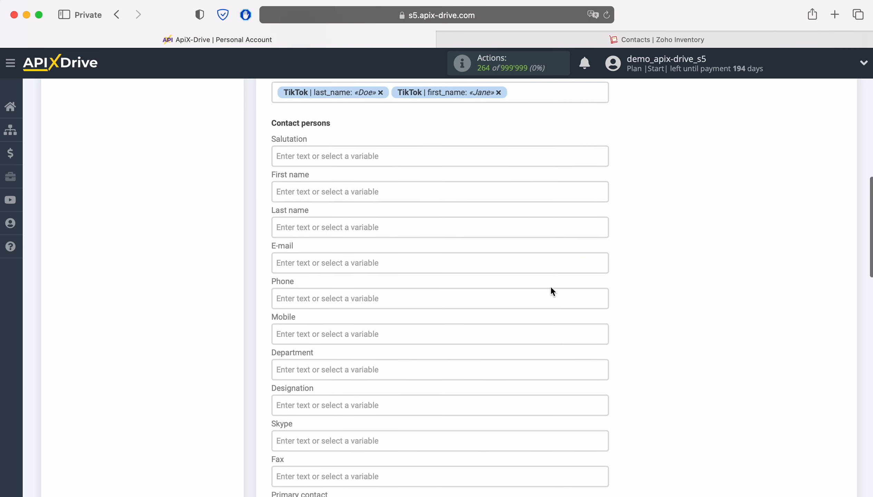
- Map TikTok first_name into First name and last_name into Last name
left_click(408, 191)
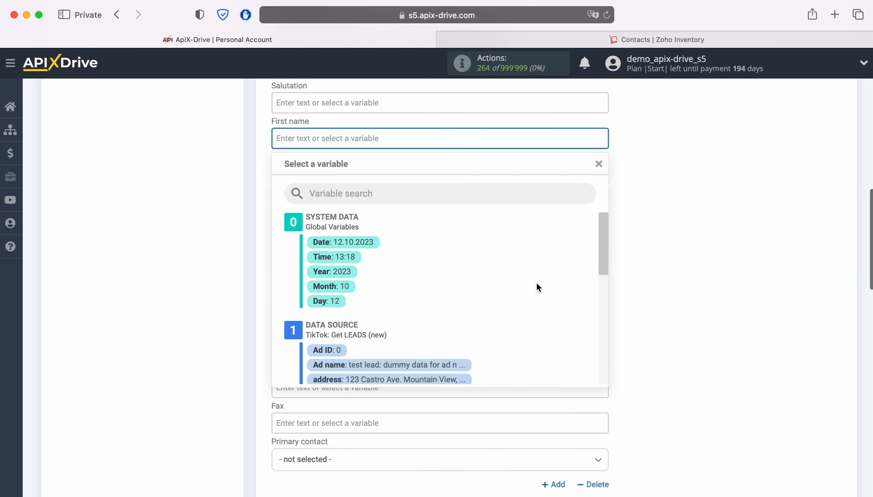
scroll(536, 282, "down", 3)
scroll(542, 282, "down", 3)
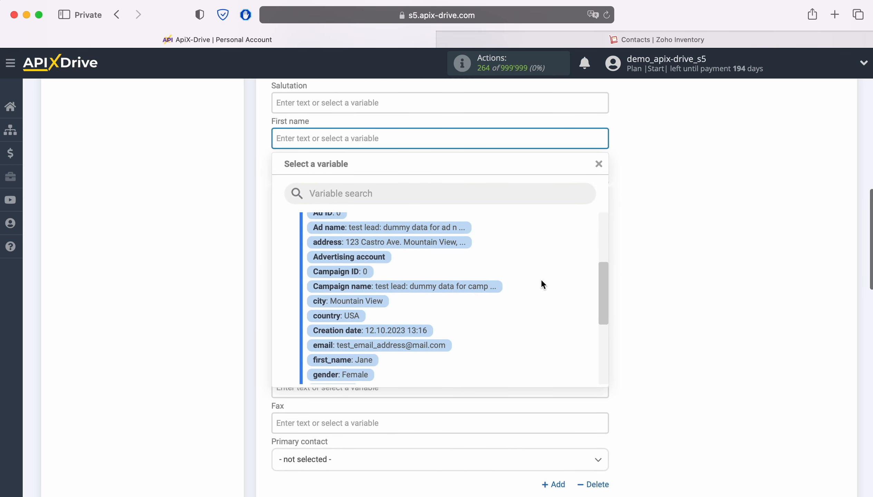
left_click(362, 335)
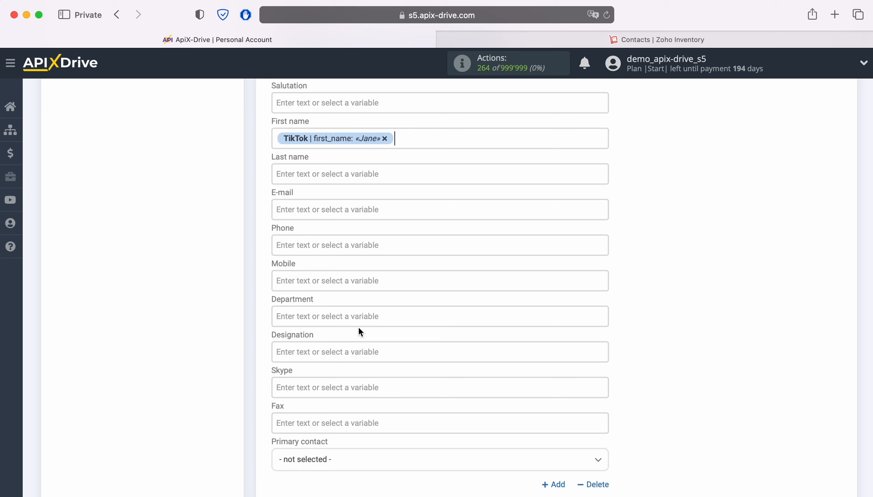
left_click(380, 179)
scroll(516, 296, "down", 5)
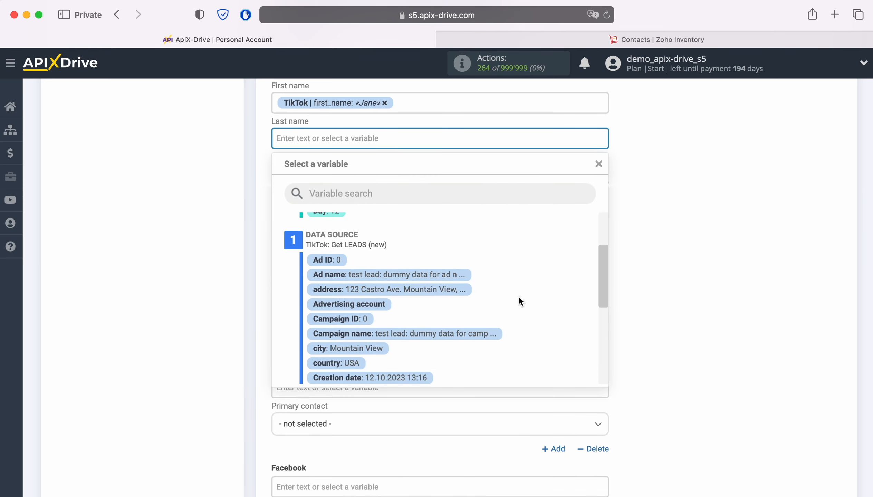
scroll(464, 307, "down", 3)
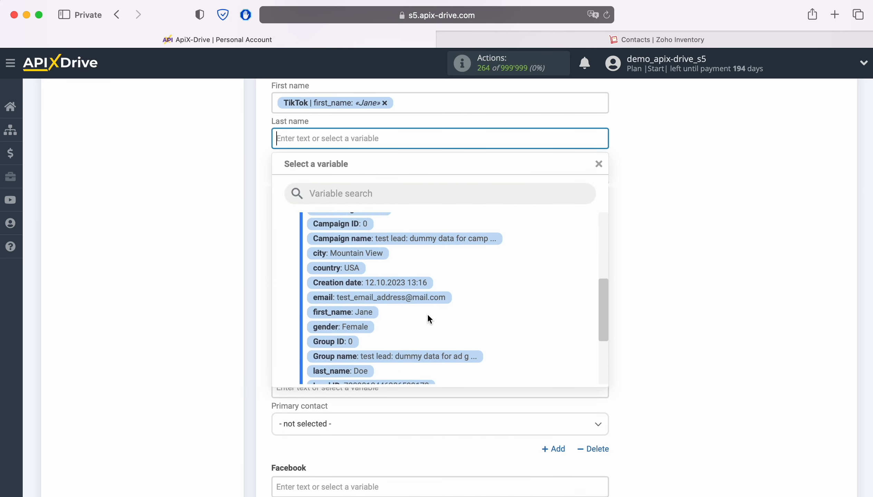
left_click(350, 362)
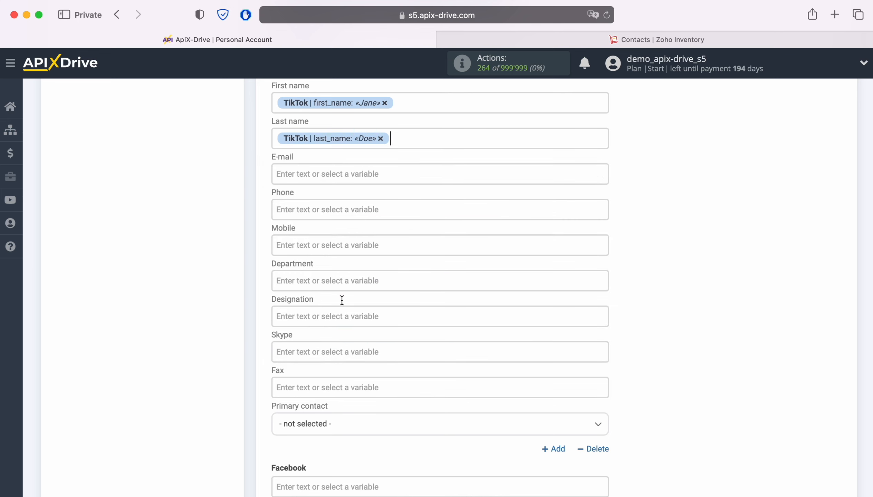
- Map TikTok email into E-mail and phone_number into both Phone and Mobile
left_click(370, 174)
scroll(557, 304, "down", 6)
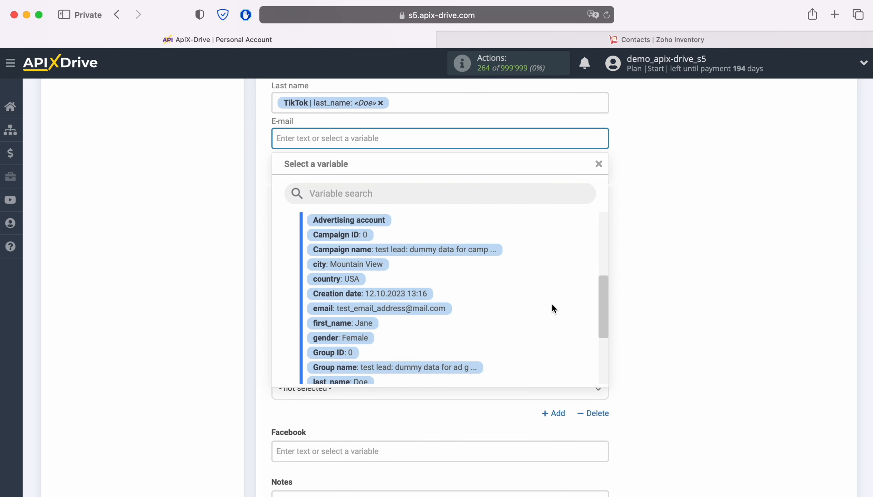
left_click(433, 311)
left_click(362, 174)
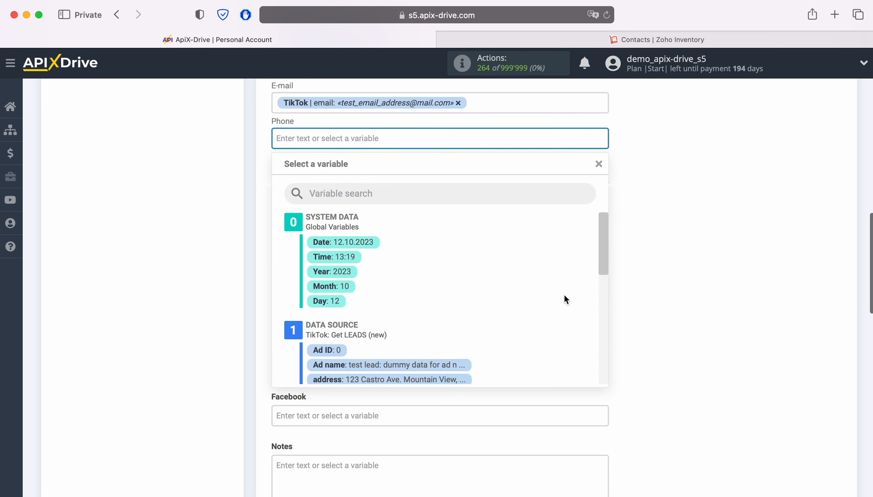
scroll(565, 298, "down", 5)
scroll(564, 300, "down", 8)
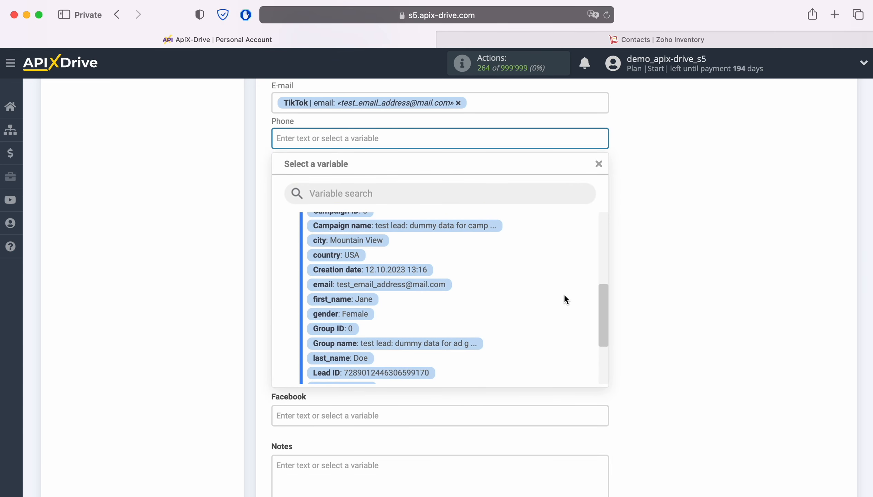
scroll(565, 296, "down", 1)
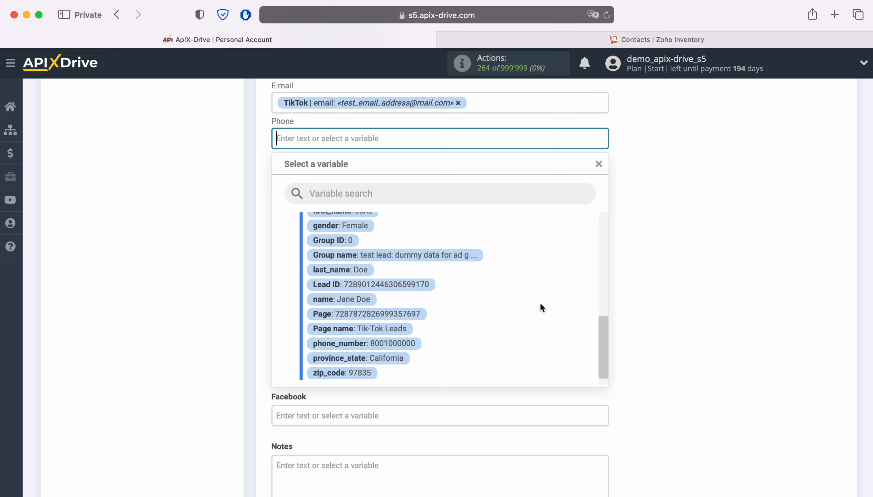
left_click(396, 343)
left_click(372, 177)
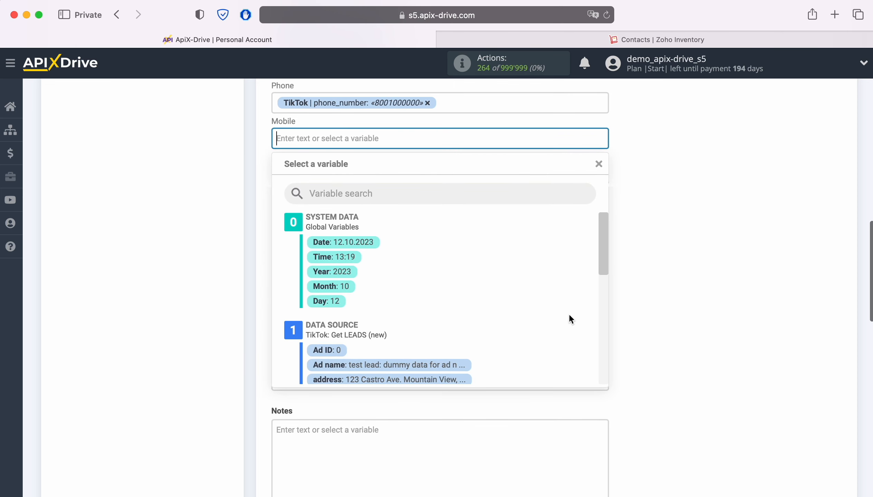
scroll(569, 315, "down", 5)
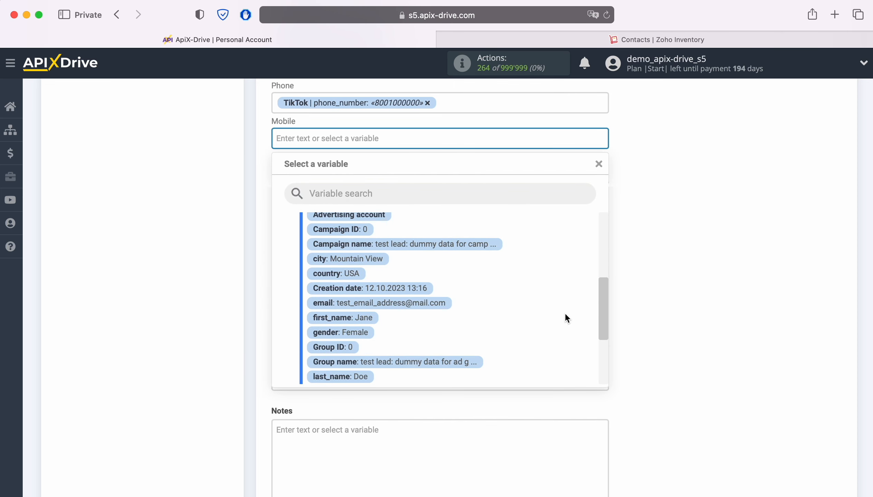
scroll(566, 315, "down", 3)
scroll(565, 314, "down", 1)
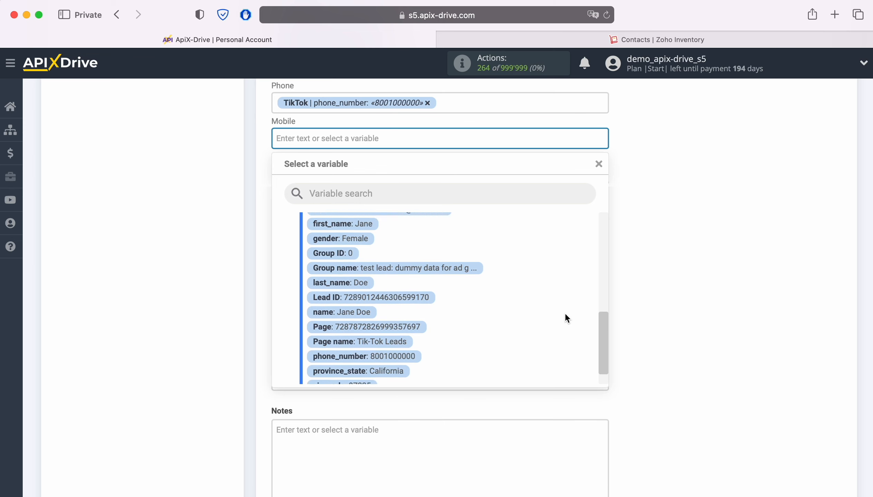
scroll(565, 312, "down", 1)
left_click(398, 344)
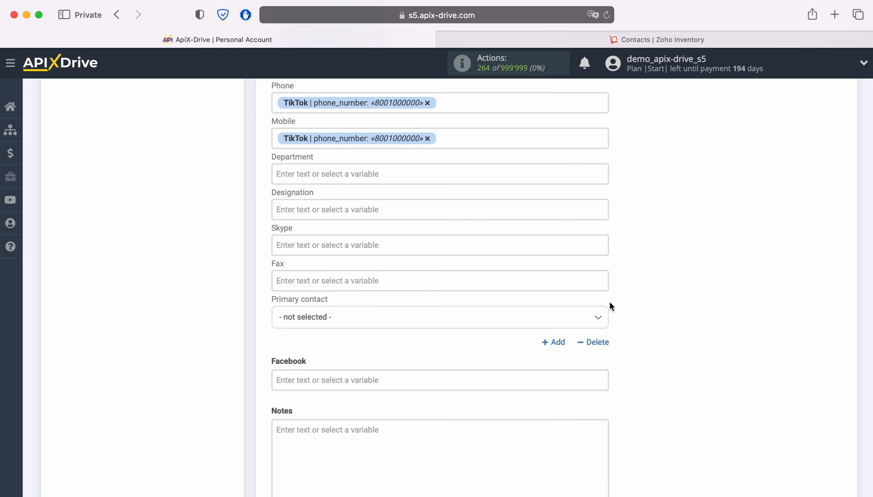
scroll(668, 300, "down", 5)
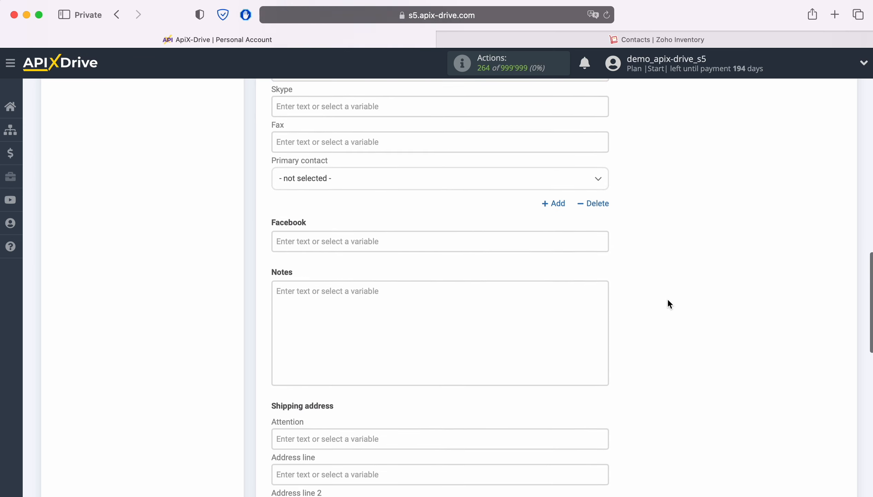
- Start Notes with 'Date' followed by the TikTok Creation date variable
scroll(667, 300, "down", 2)
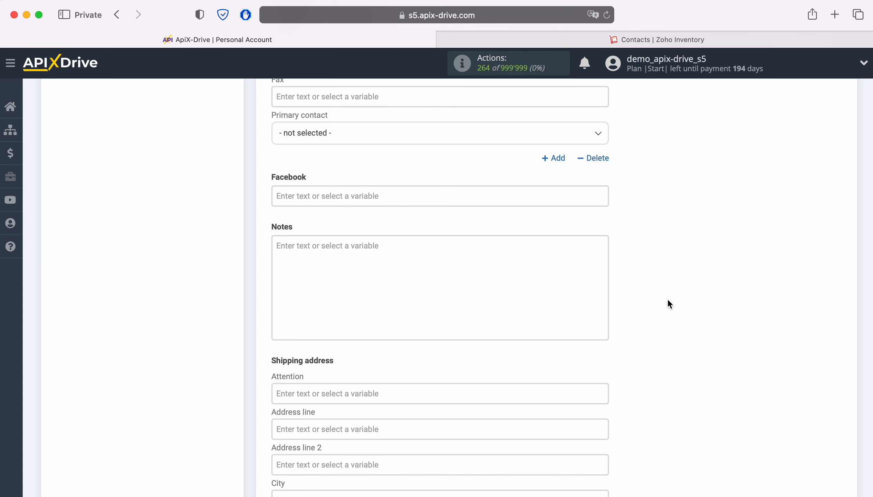
left_click(386, 270)
type("Date")
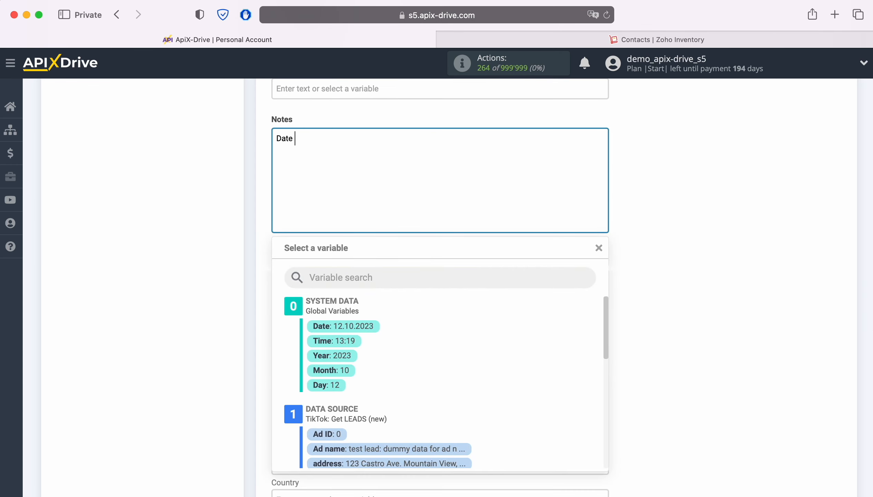
scroll(546, 381, "down", 3)
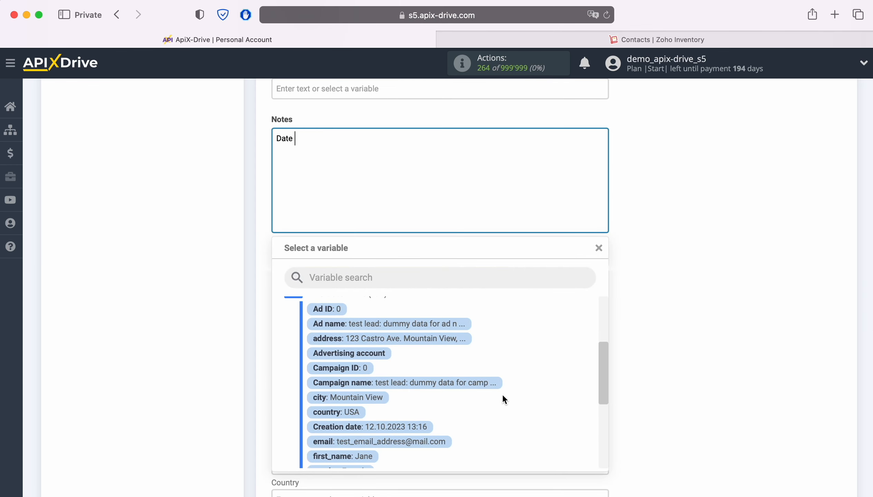
left_click(425, 428)
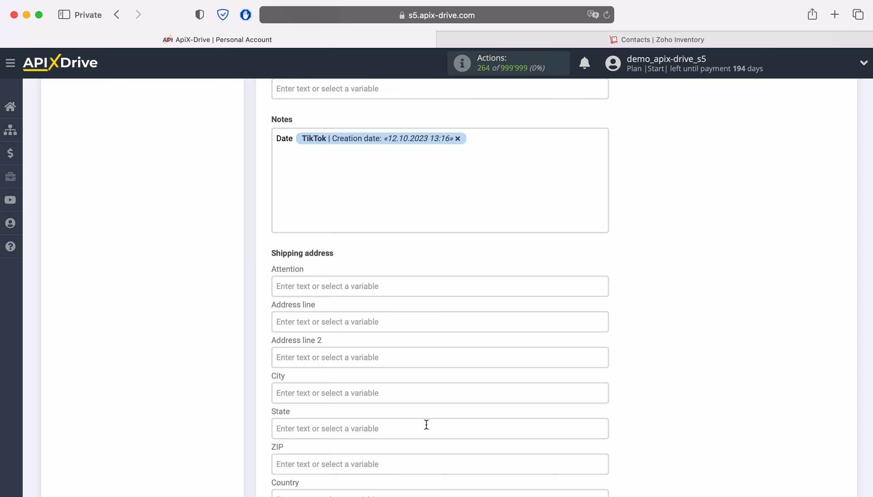
- Add a second Notes line 'Page' followed by the TikTok Page name variable
key("Return")
type("Page")
left_click(360, 159)
scroll(546, 357, "down", 3)
scroll(547, 360, "down", 5)
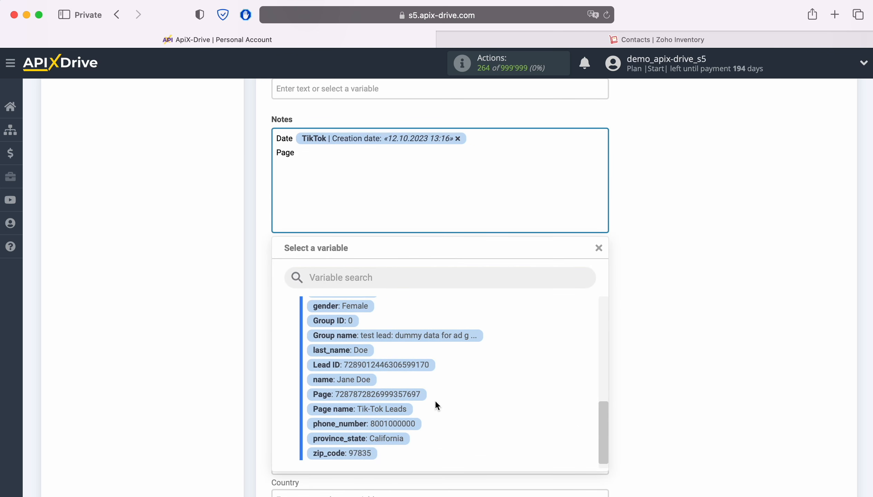
left_click(394, 409)
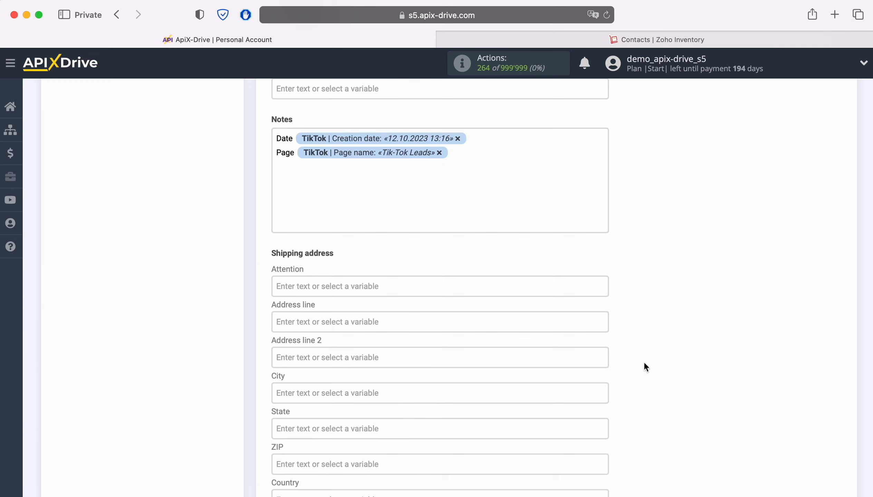
scroll(726, 348, "down", 5)
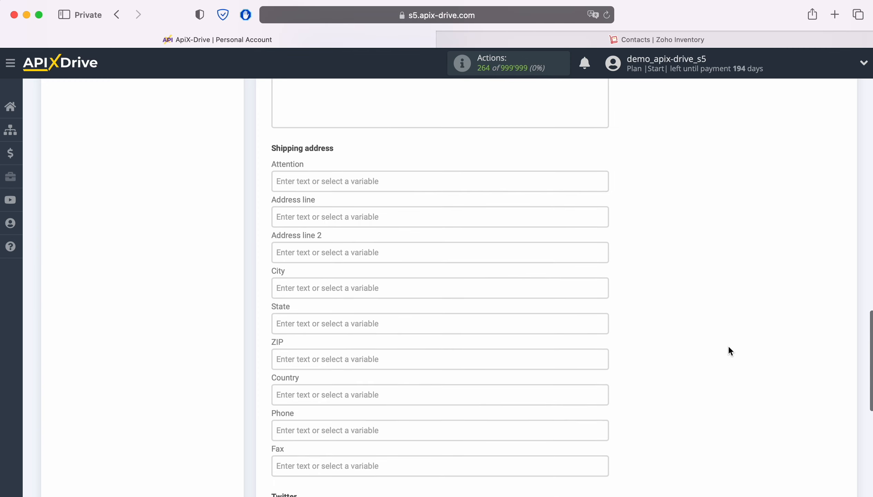
scroll(728, 347, "down", 3)
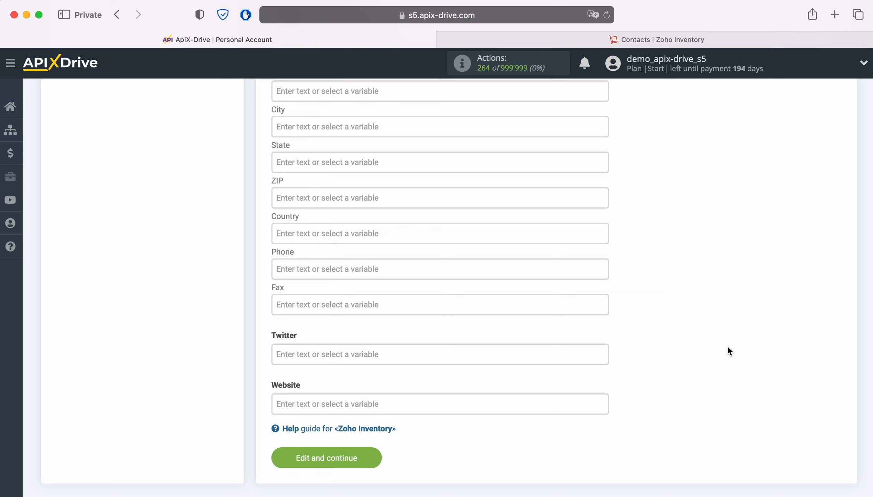
- Save the mapping, send a test contact to Zoho Inventory, and view its Customers page
left_click(368, 457)
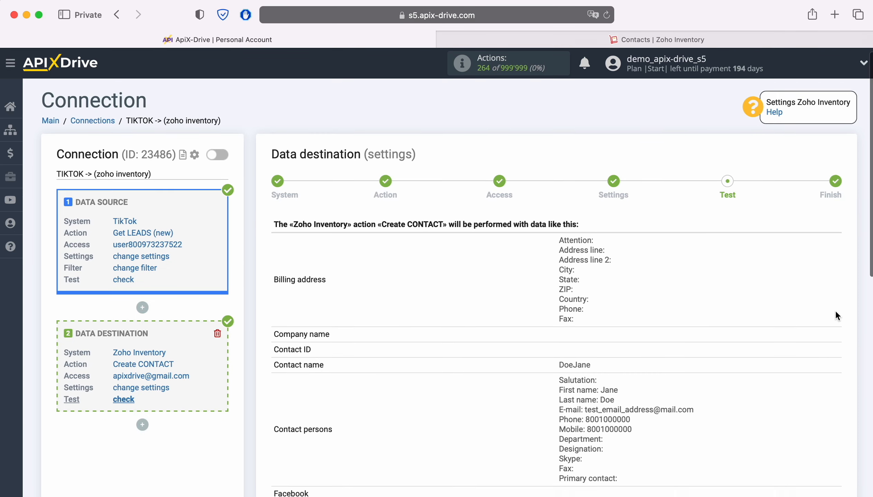
scroll(836, 316, "down", 3)
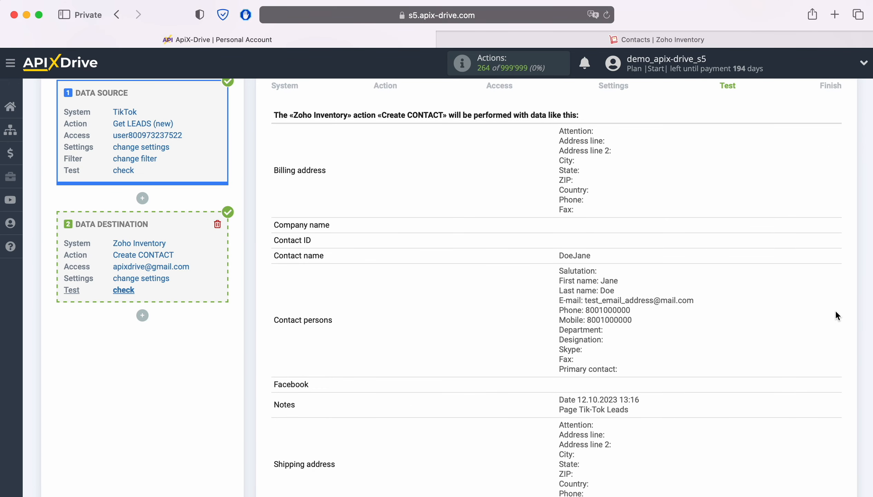
scroll(836, 313, "down", 3)
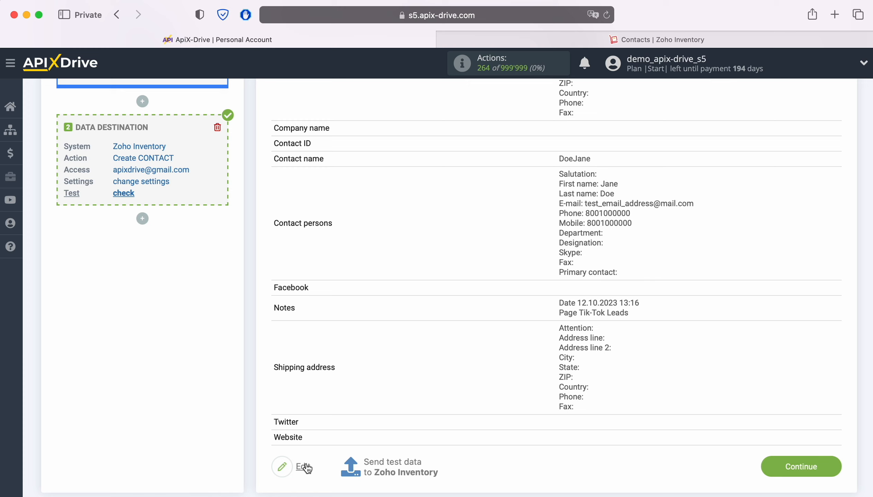
left_click(394, 468)
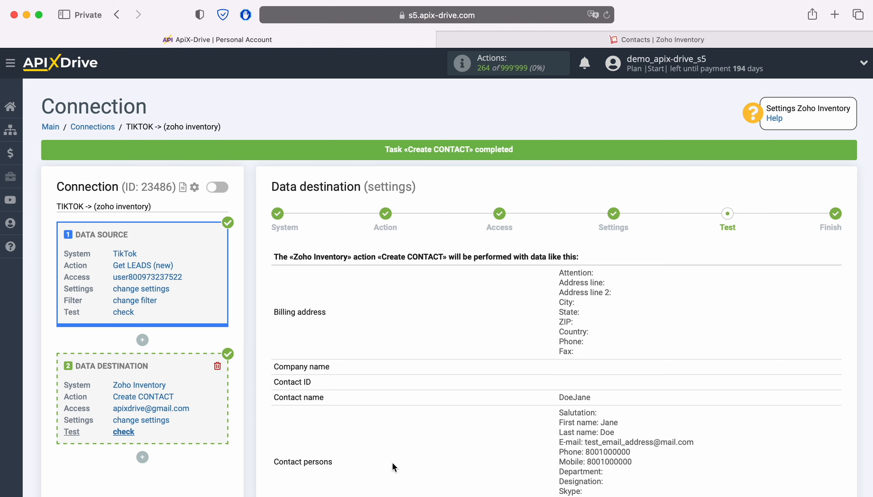
left_click(459, 41)
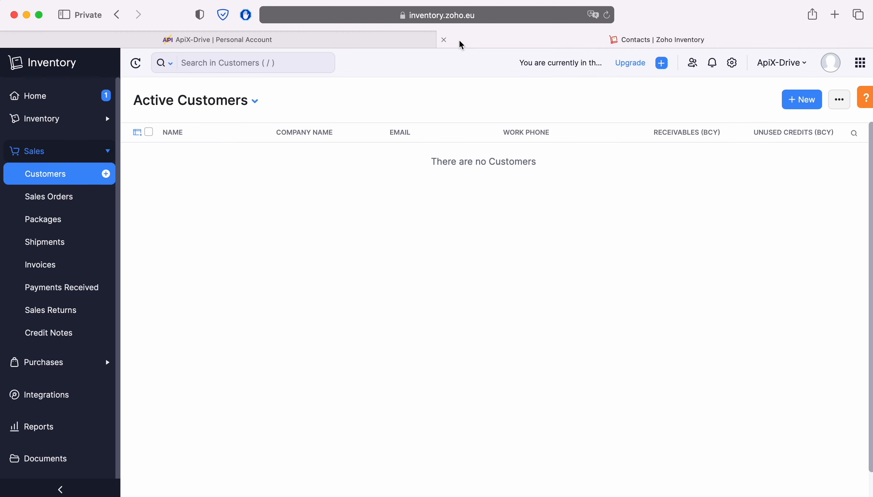
- Verify the new test customer's email, phone numbers and TikTok remarks in Zoho Inventory, then return to ApiX-Drive
left_click(606, 15)
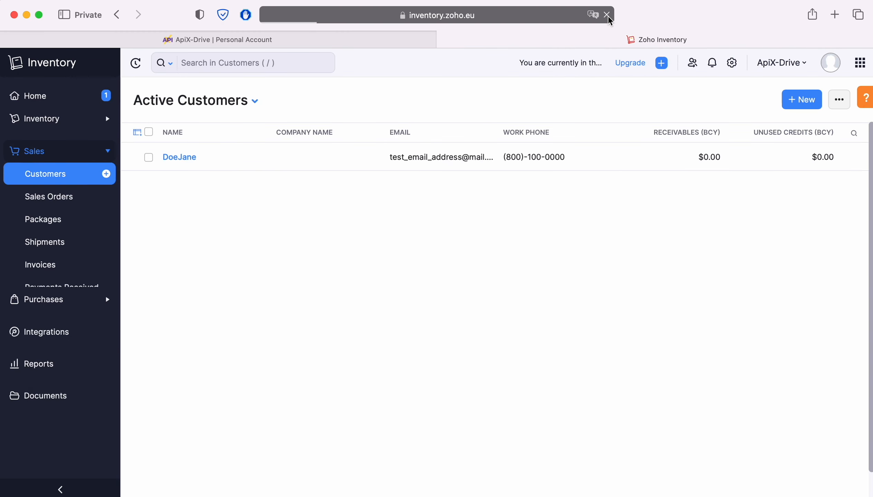
left_click(181, 157)
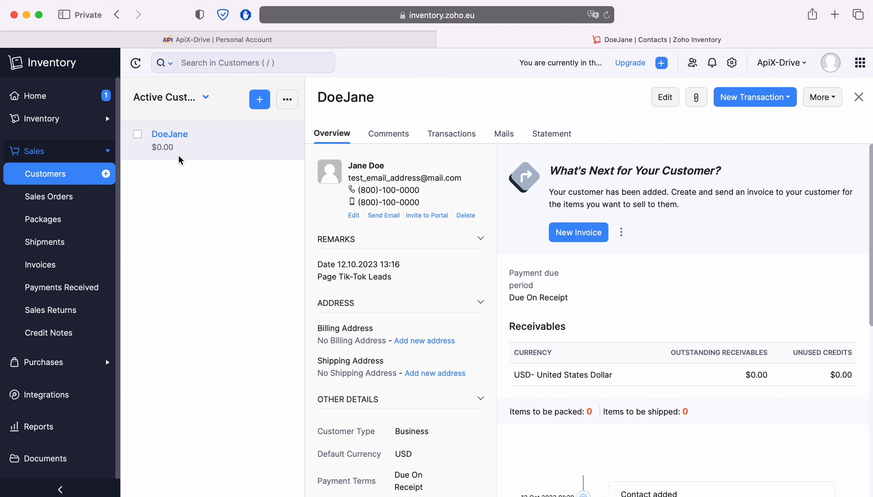
left_click(138, 43)
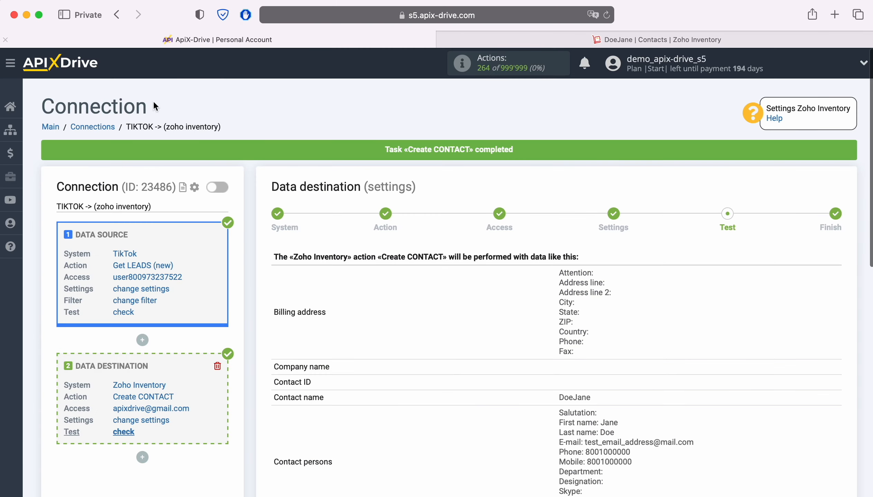
- Complete the connection setup and enable auto-update for the TikTok to Zoho Inventory connection
scroll(717, 294, "down", 10)
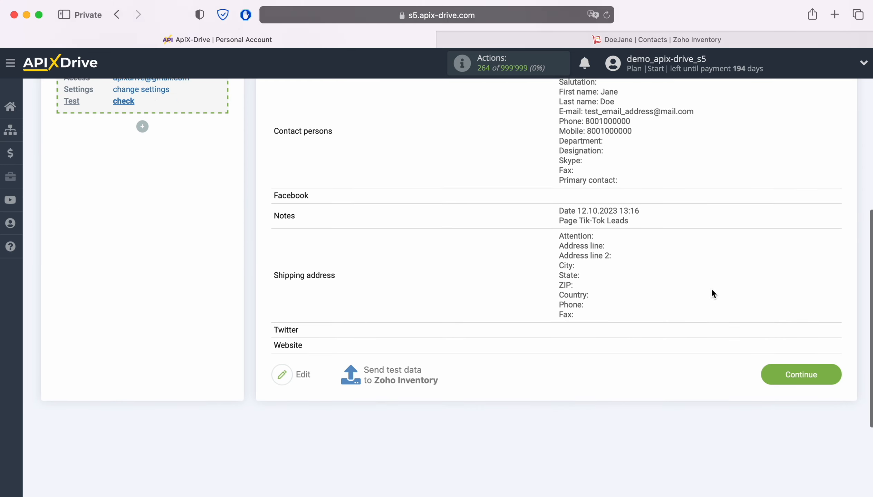
left_click(833, 352)
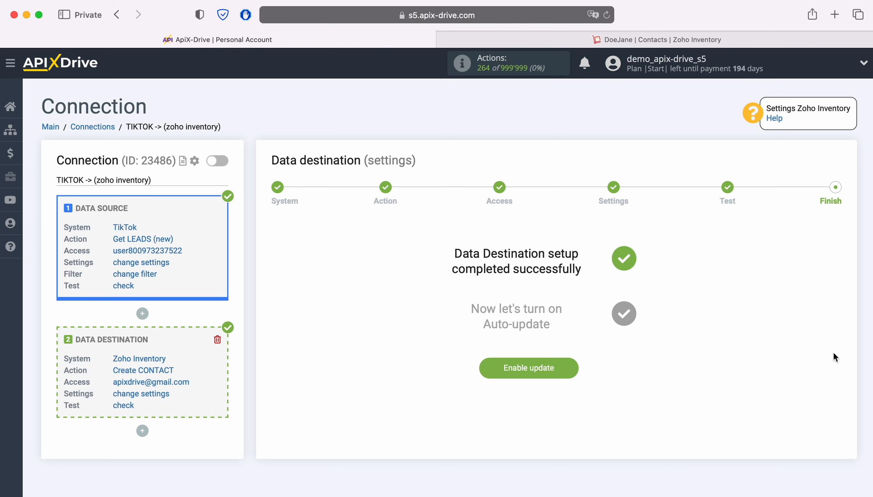
left_click(576, 365)
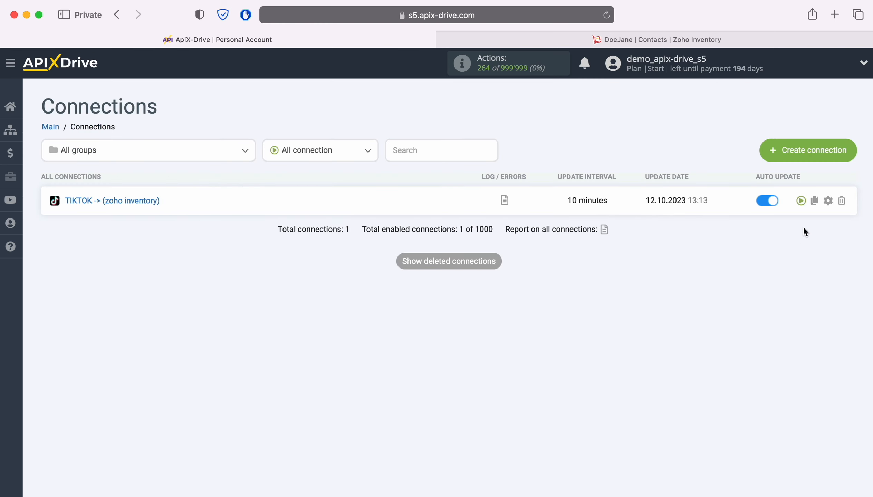
- Set the connection's update interval to 5 minutes and save the settings
left_click(828, 203)
left_click(456, 288)
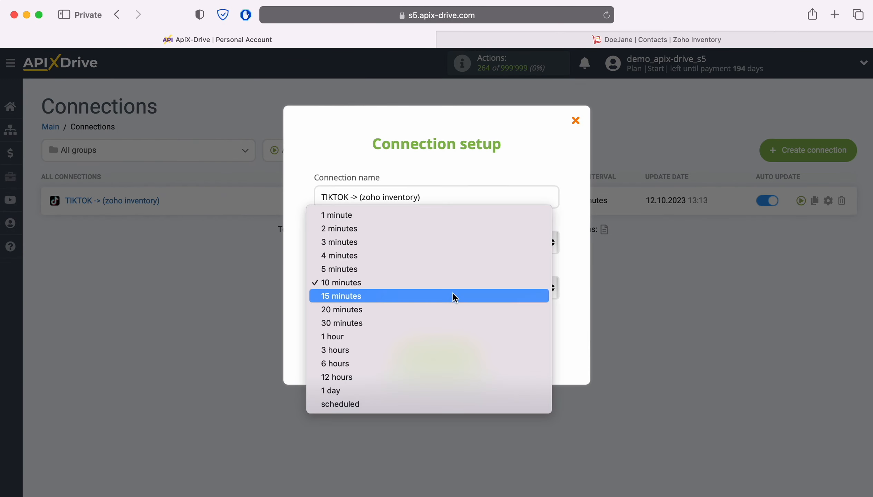
left_click(427, 272)
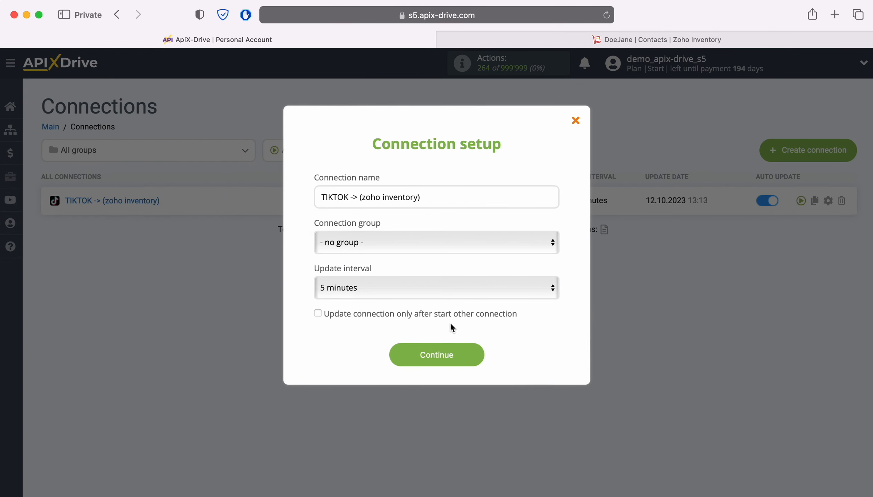
left_click(473, 358)
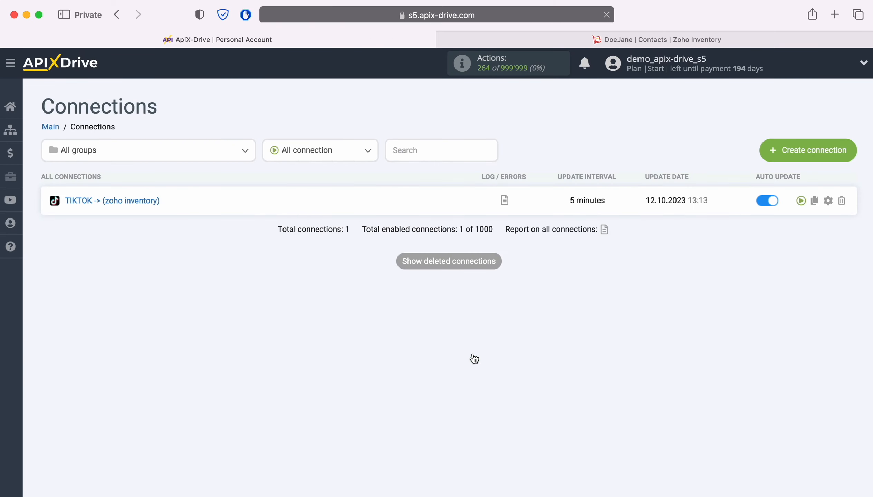